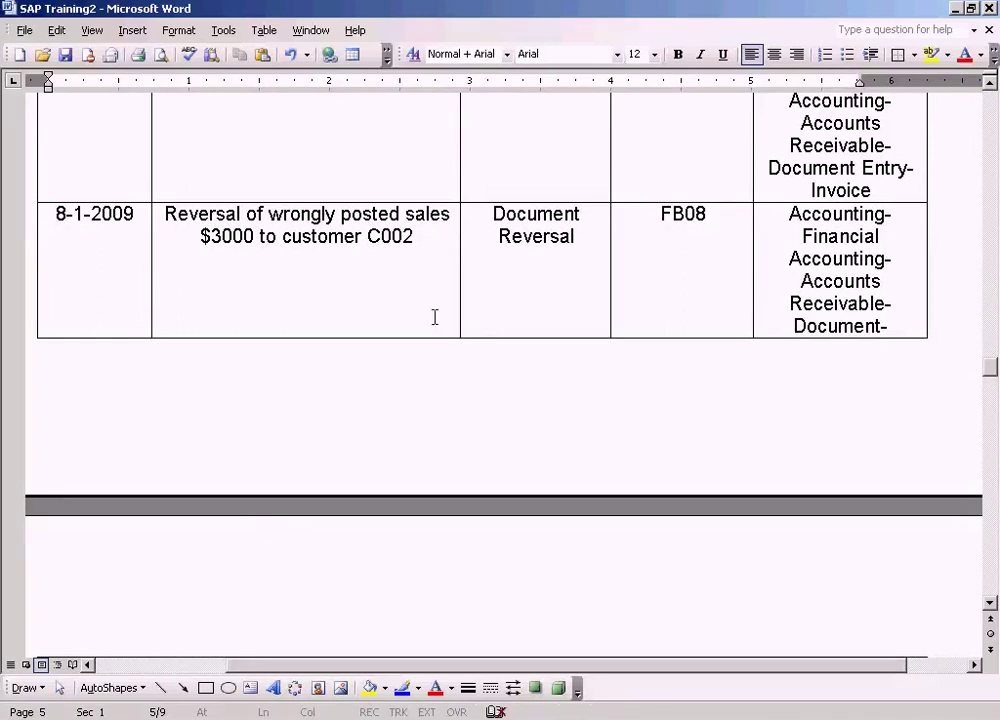
Step: Review the transaction table rows for the $3000 sales reversal and the $200 sales return
scroll(404, 312, down, 5)
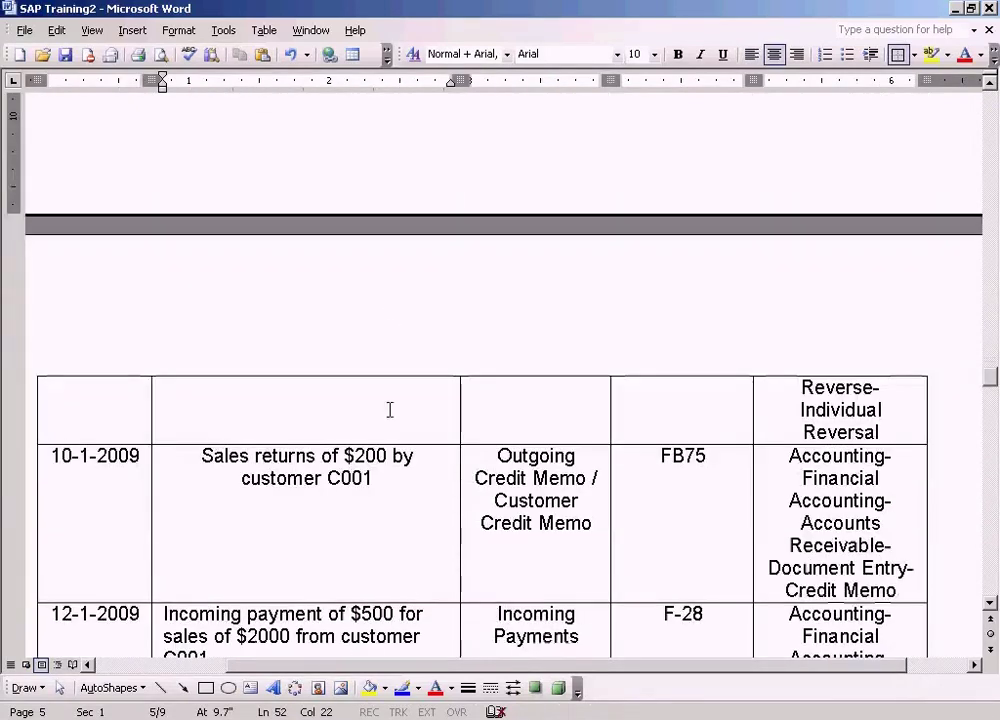
scroll(396, 481, up, 4)
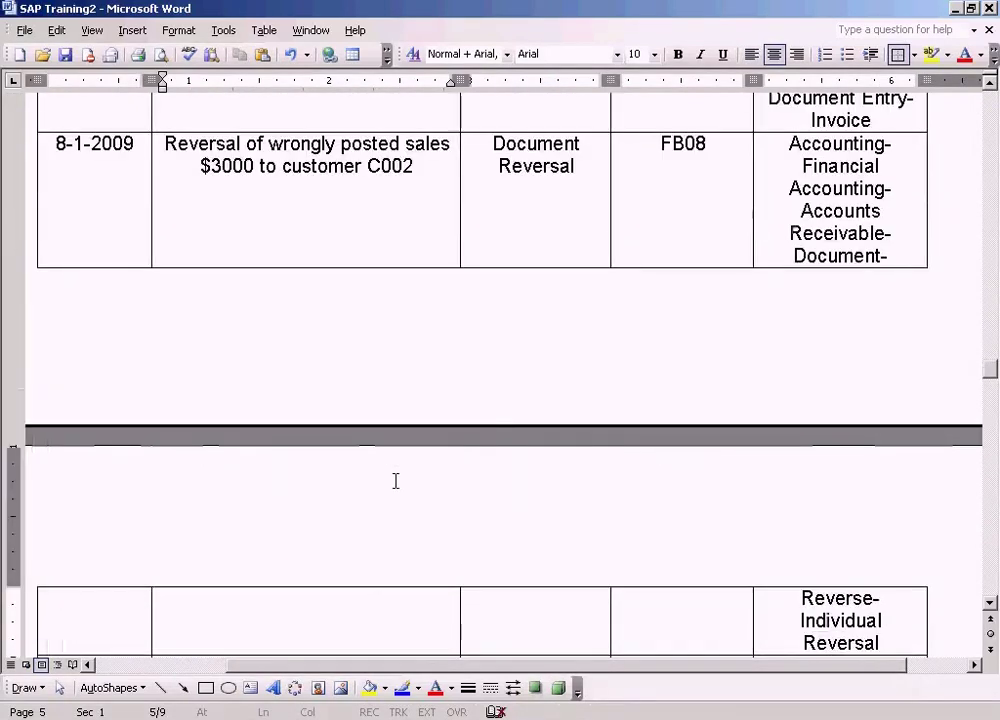
click(319, 234)
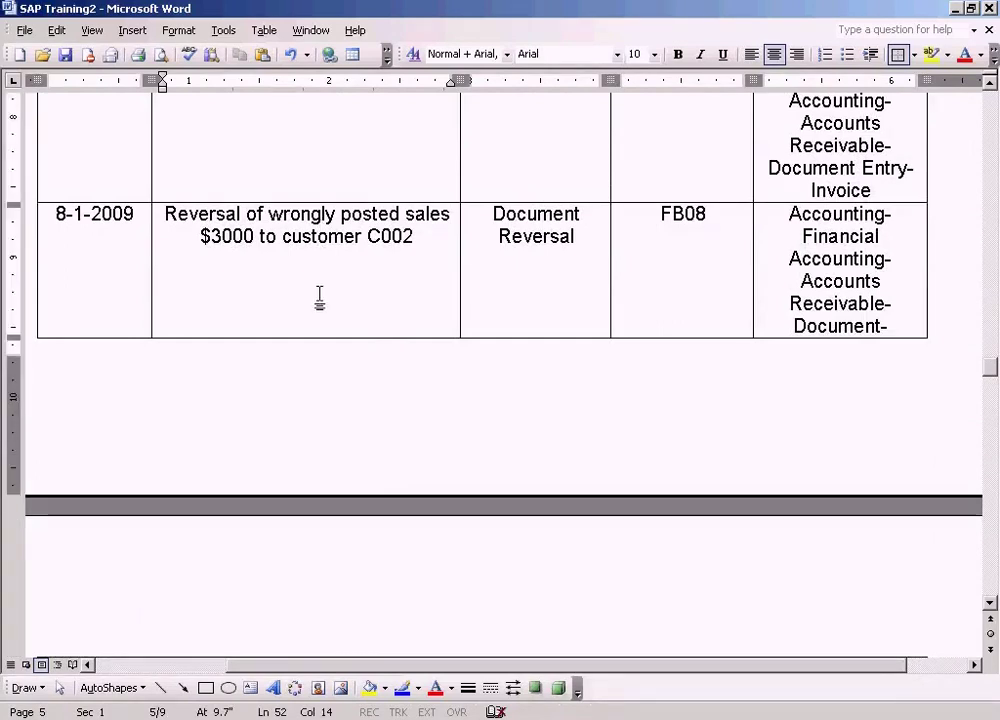
scroll(319, 297, down, 2)
scroll(319, 297, down, 3)
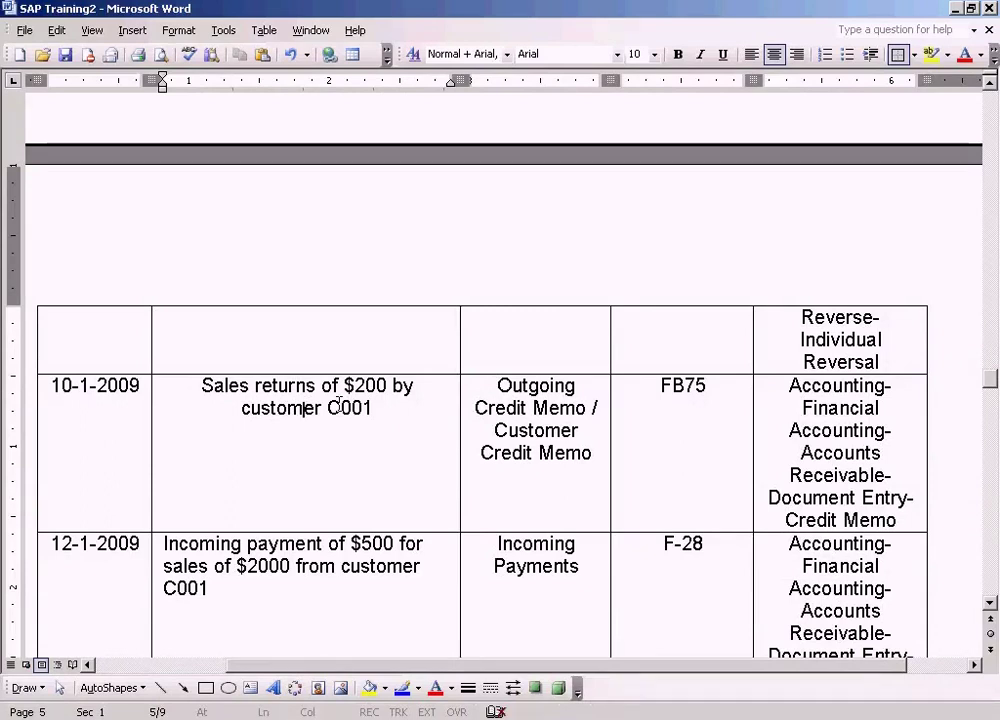
click(304, 409)
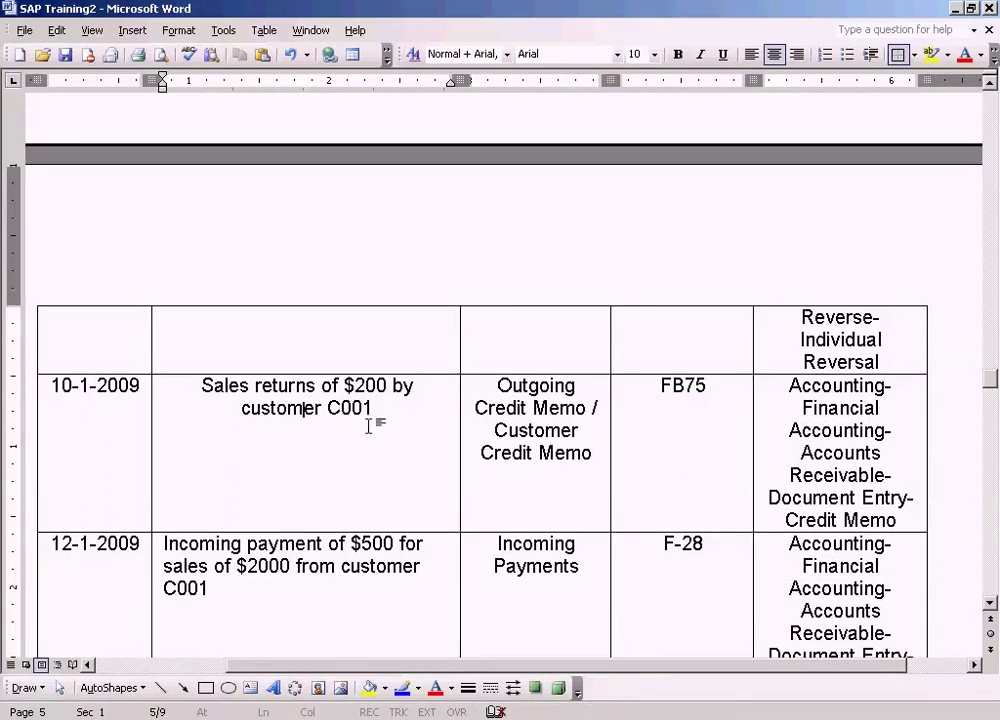
Step: Go back to the business flow diagram and examine the $2000 sale from Sun Ltd to the customer above it
click(995, 123)
click(995, 123)
click(995, 123)
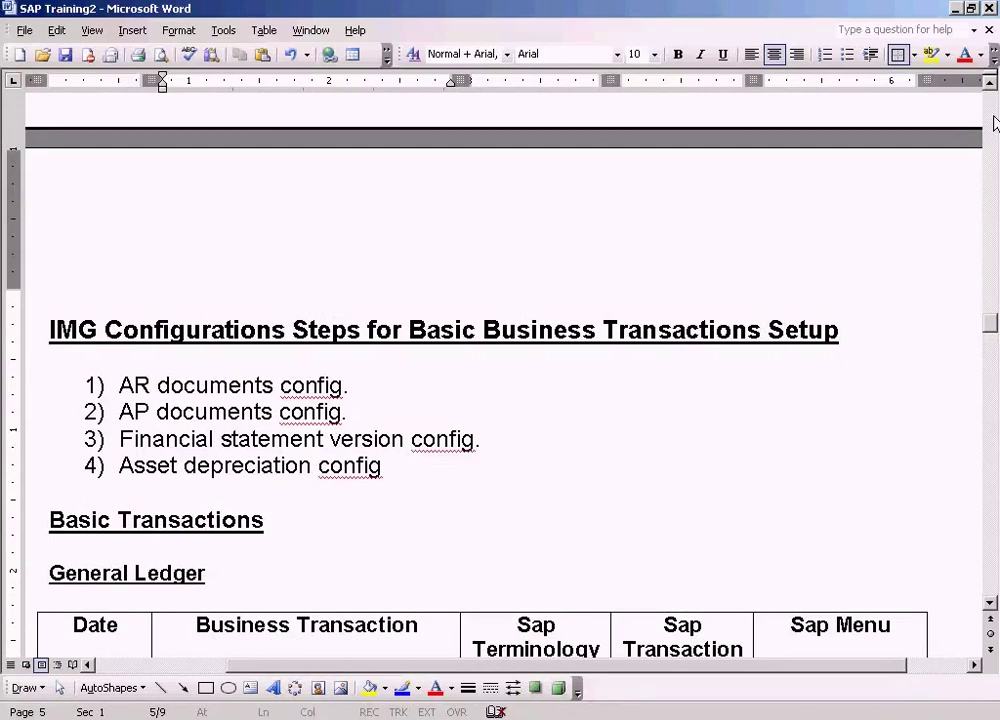
click(995, 123)
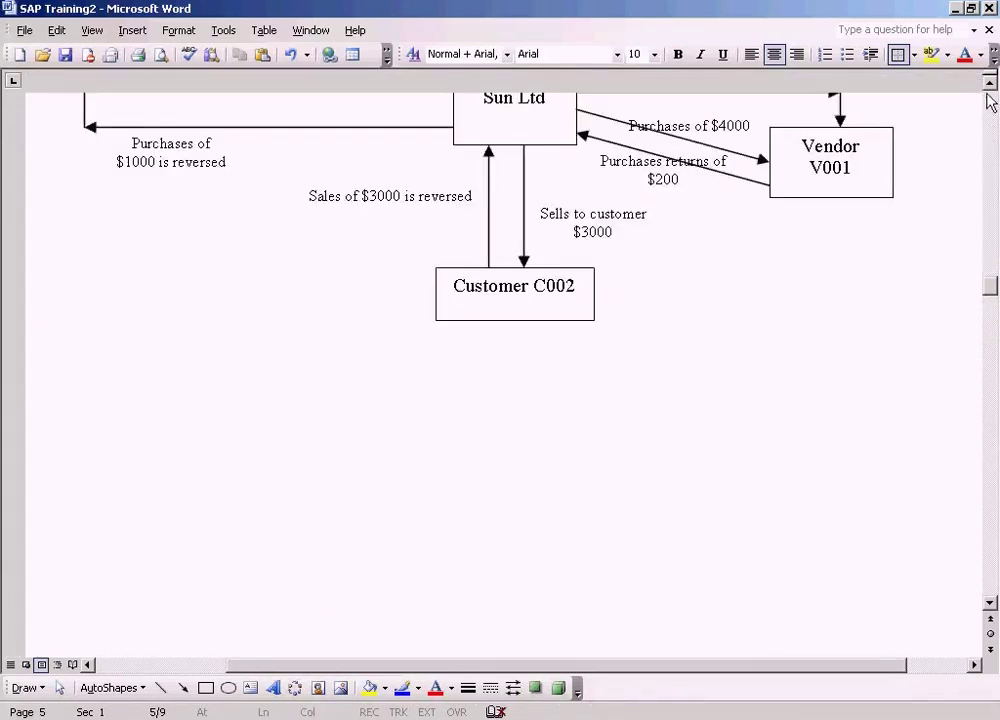
drag(990, 88, 990, 88)
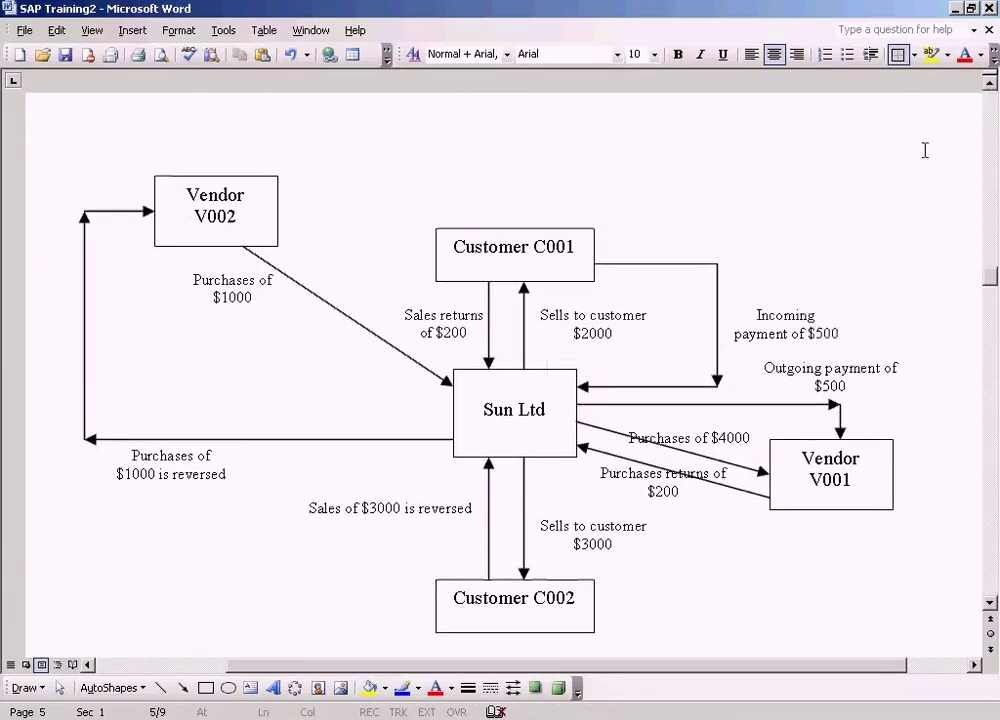
click(568, 247)
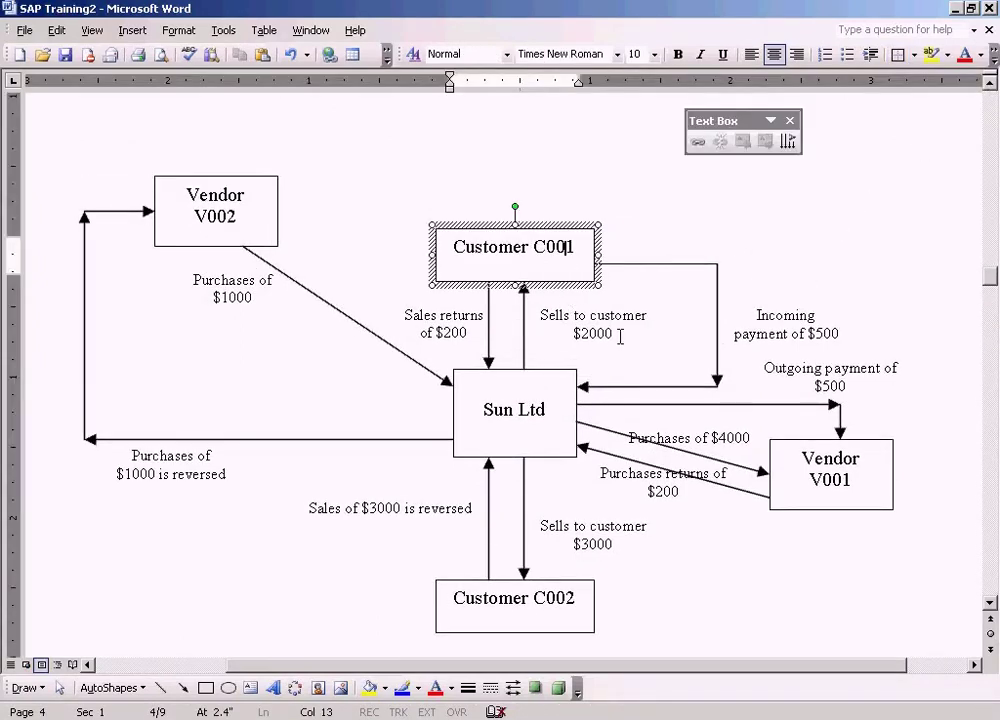
click(626, 188)
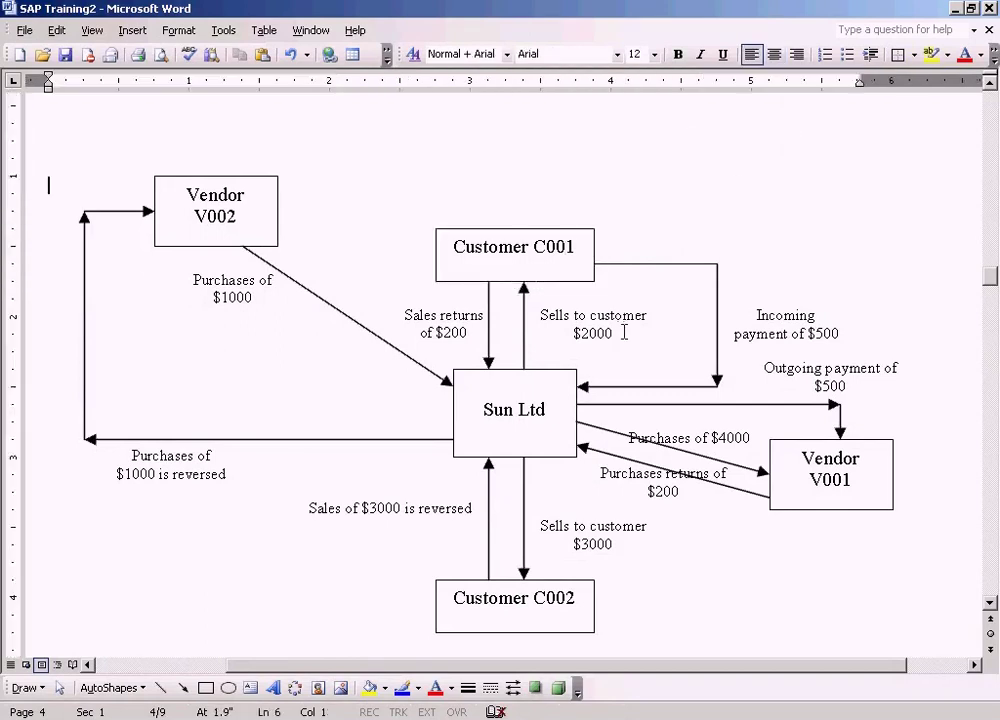
click(624, 332)
drag(622, 334, 537, 317)
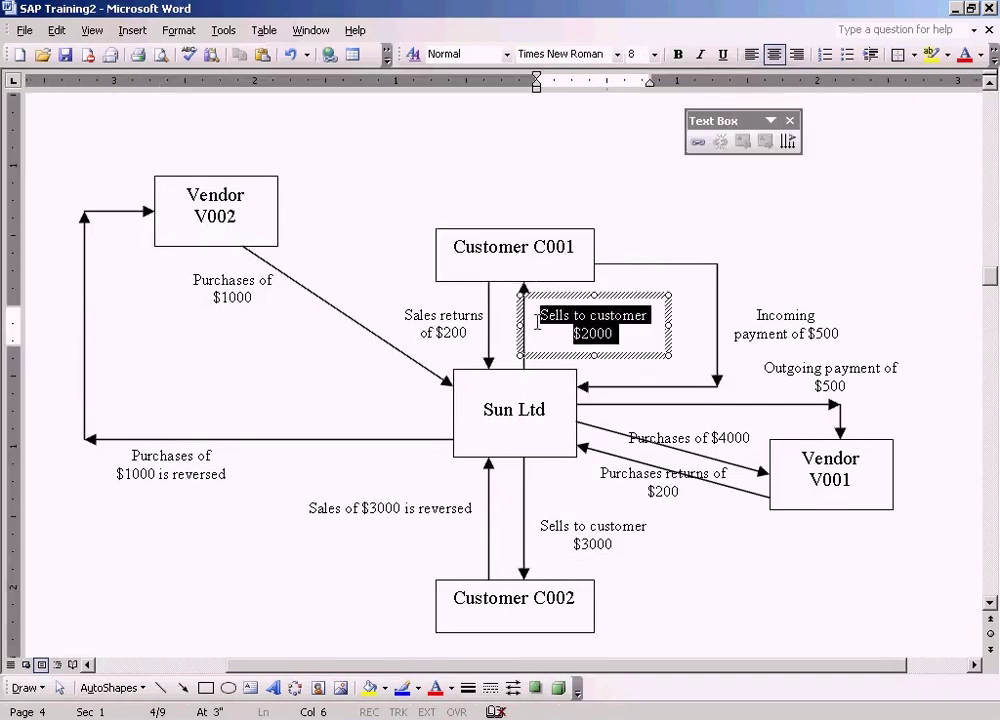
click(563, 250)
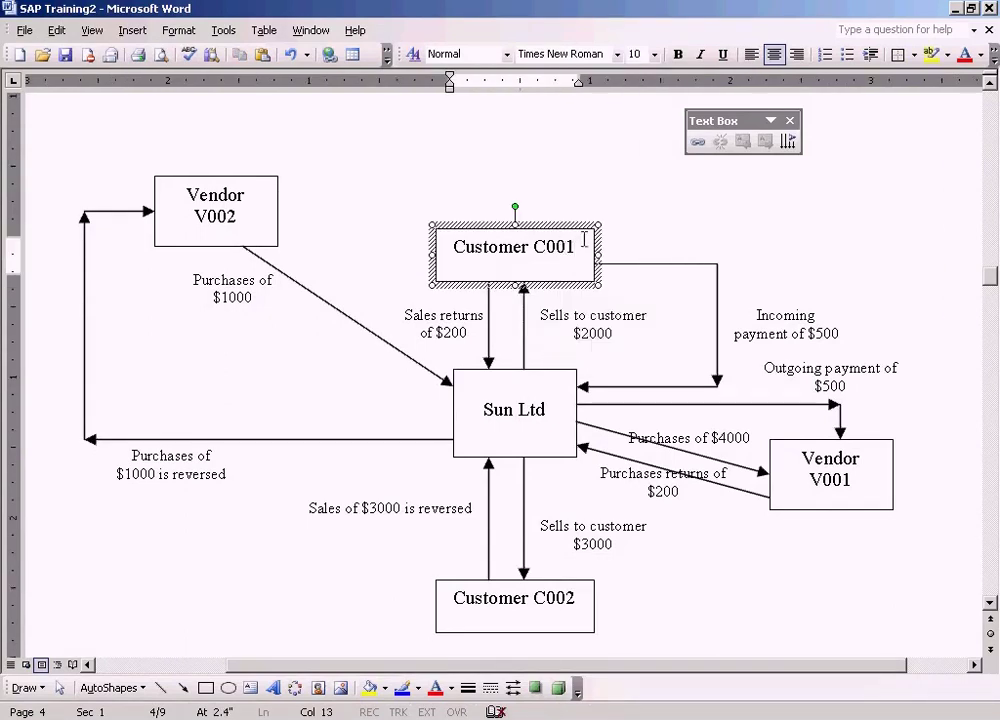
click(598, 331)
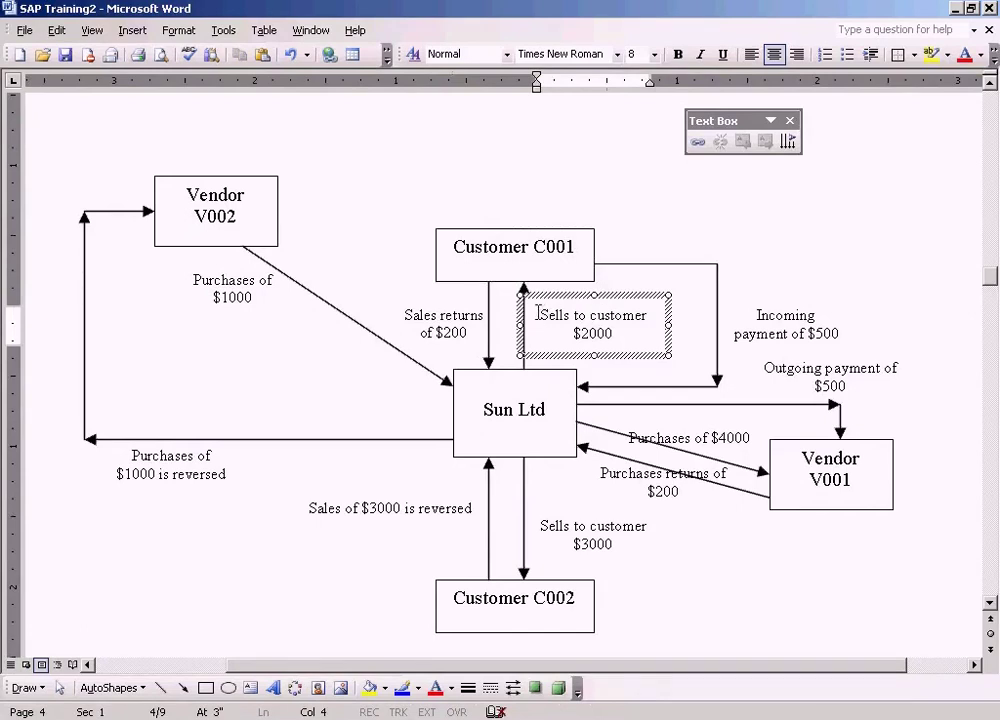
Step: Examine the $200 sales return flowing from the customer back to Sun Ltd, compared with the original sale
click(533, 262)
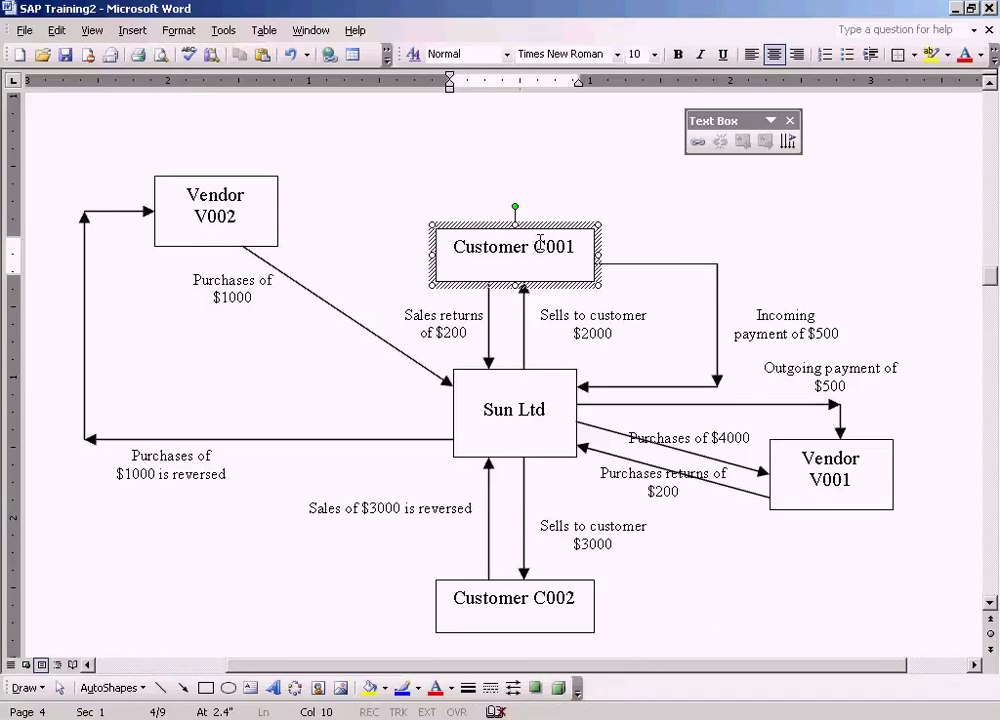
click(486, 436)
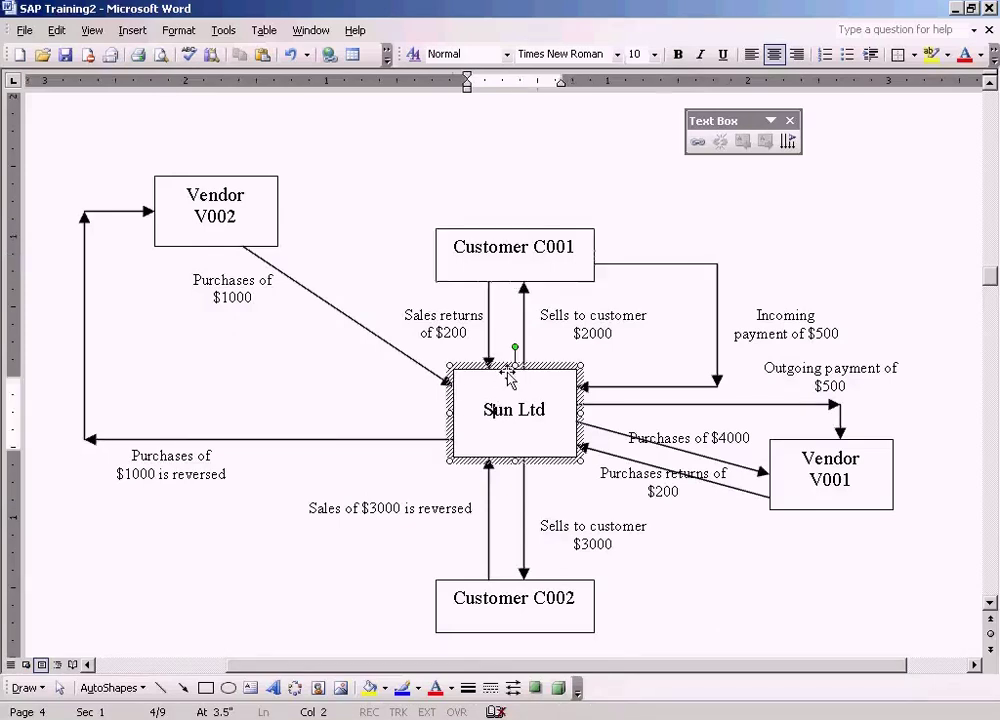
click(445, 307)
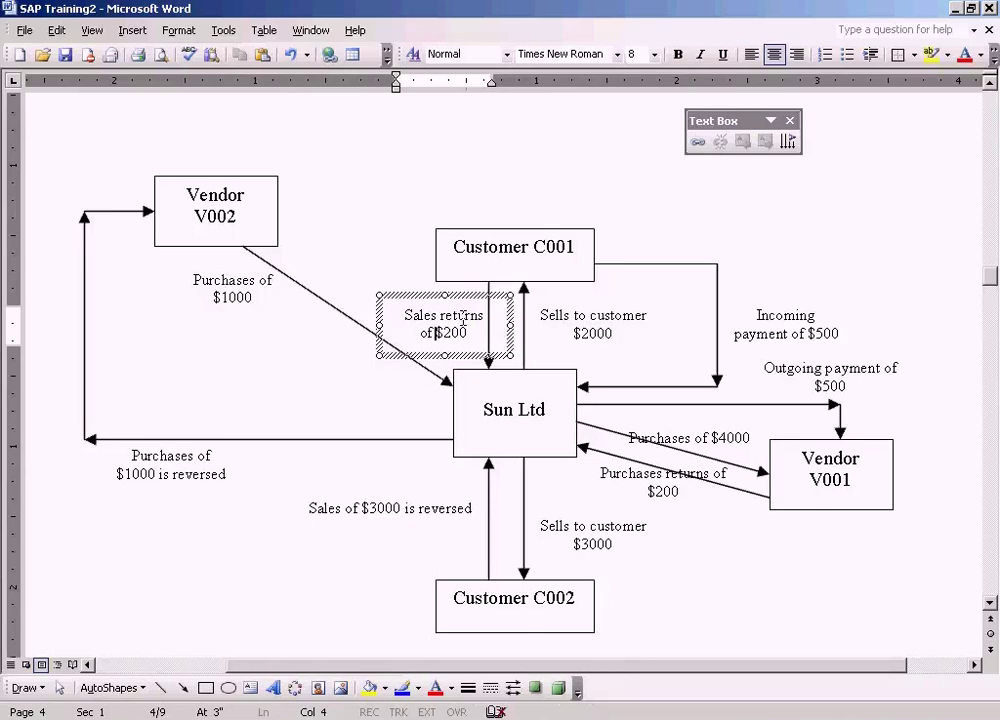
click(652, 221)
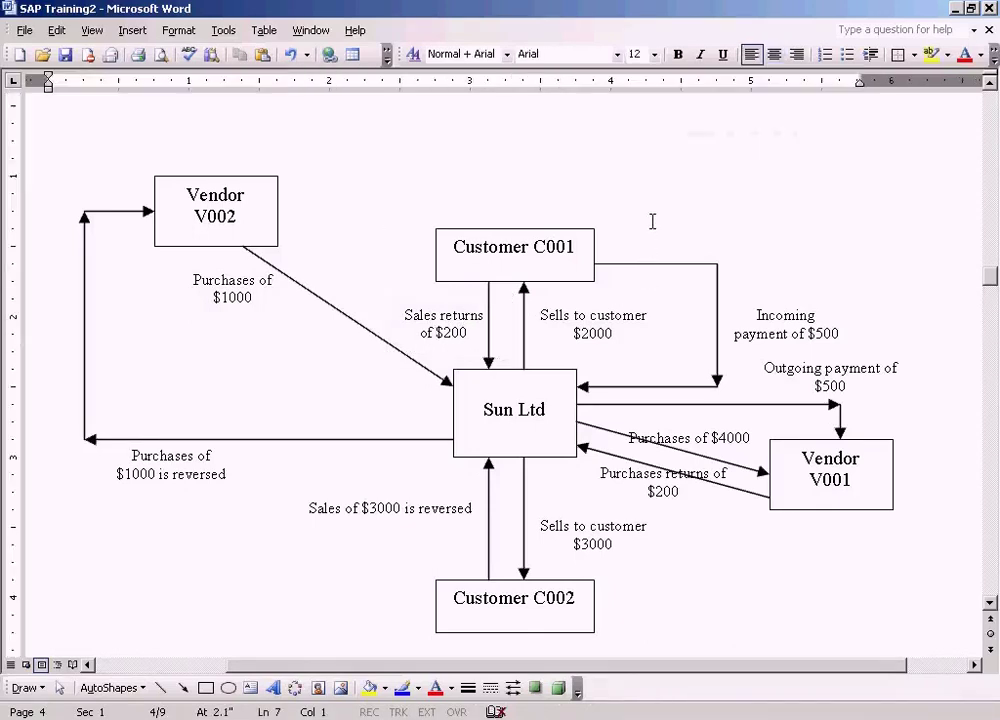
click(535, 242)
click(522, 398)
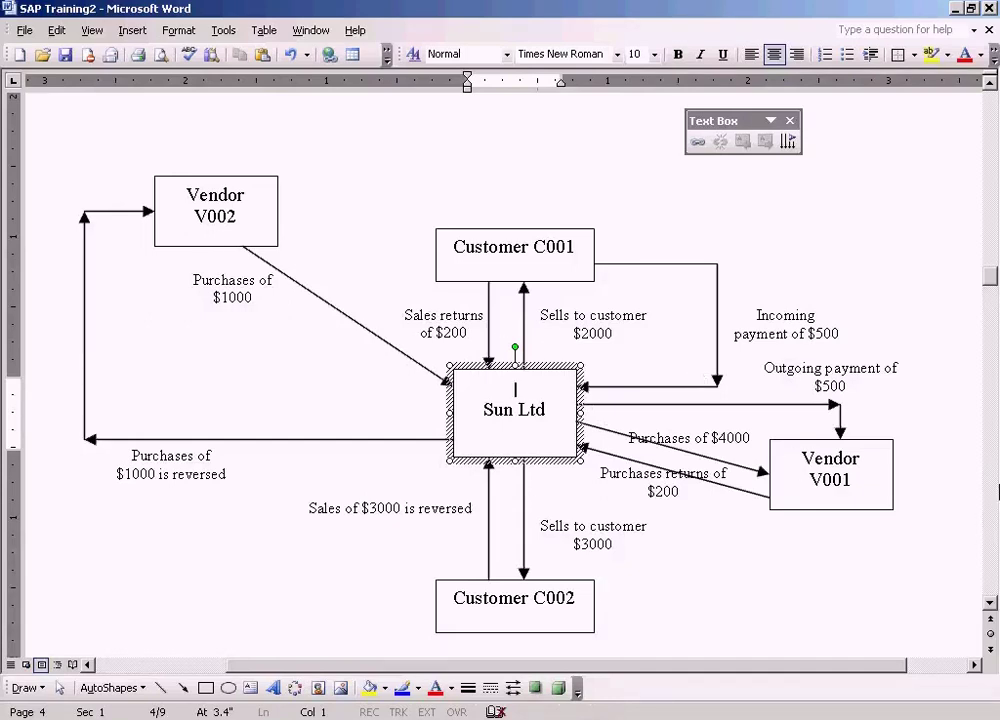
click(618, 339)
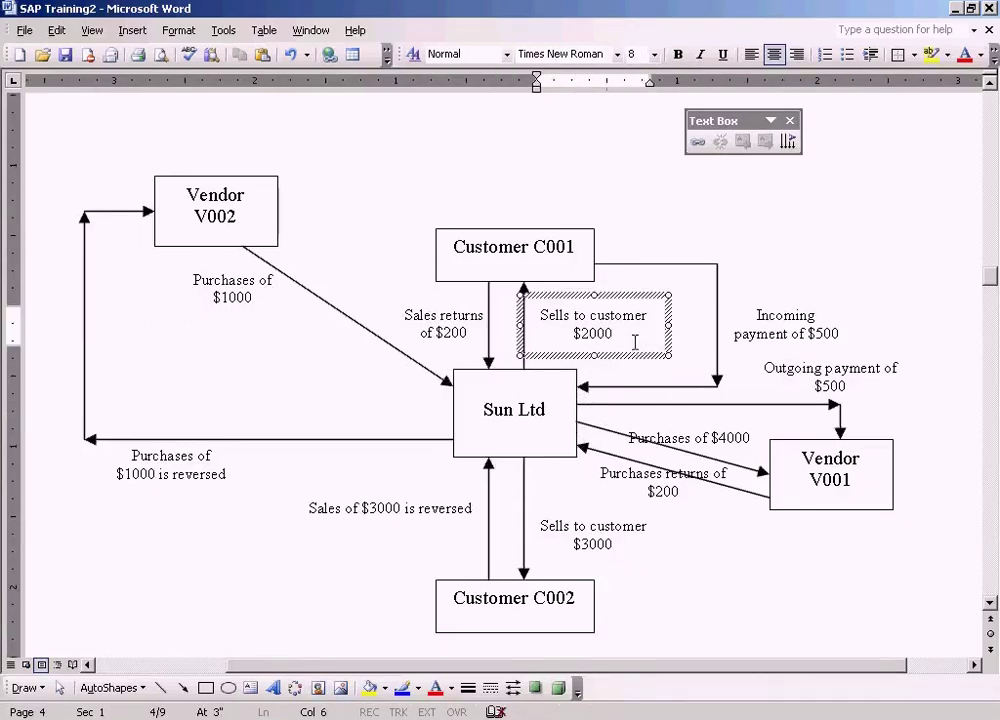
click(545, 264)
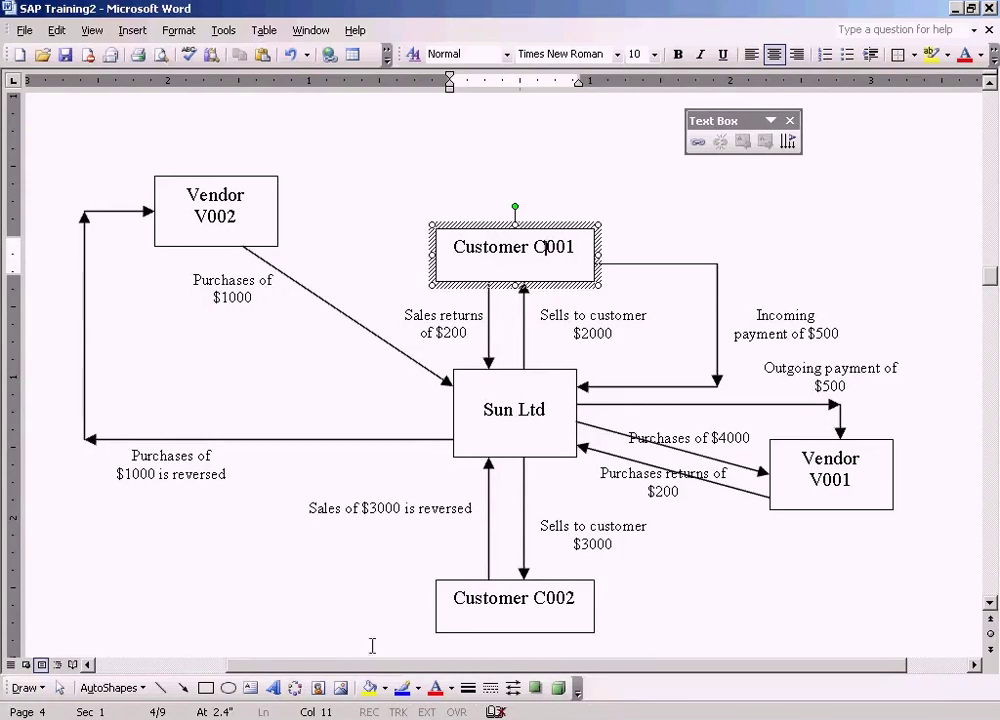
Step: Switch to SAP and exit the open customer credit memo entry, discarding its data
click(360, 719)
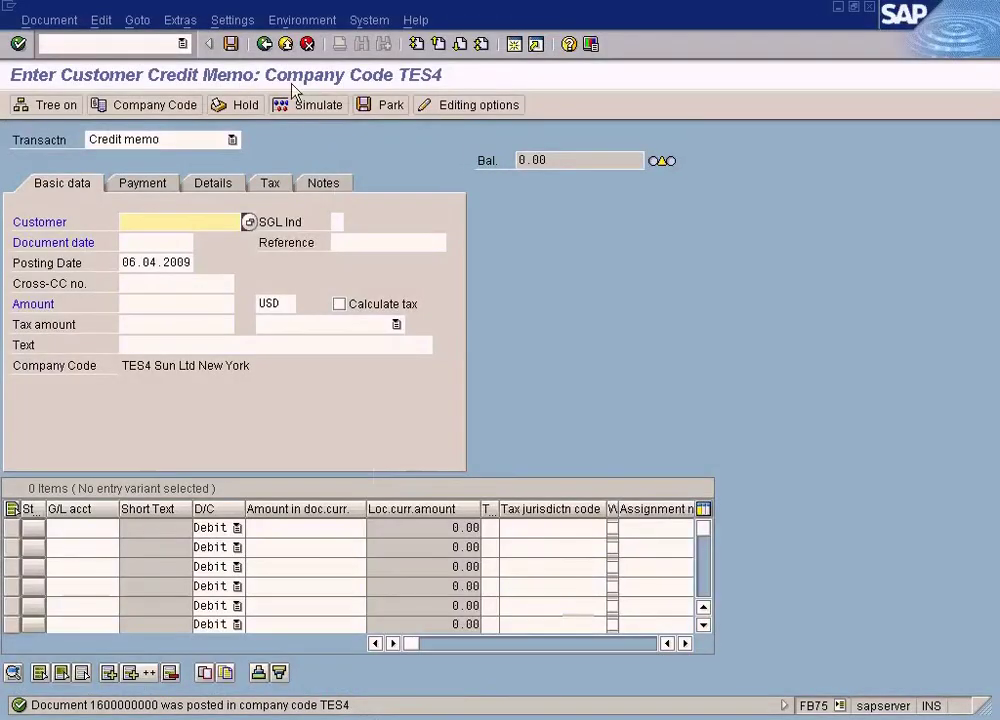
click(286, 46)
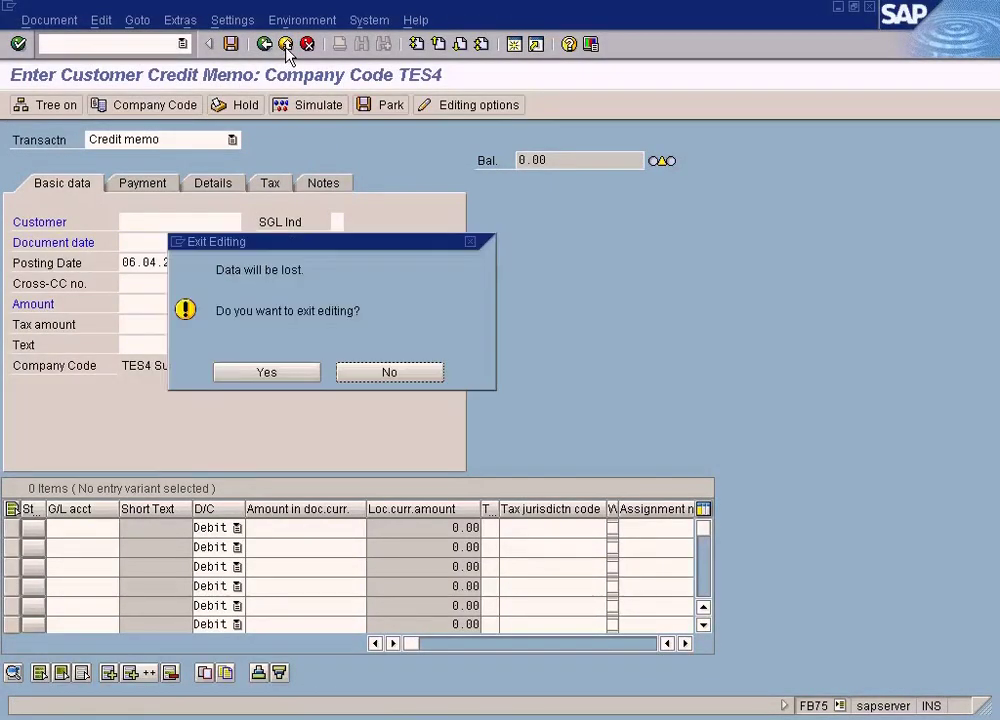
click(268, 377)
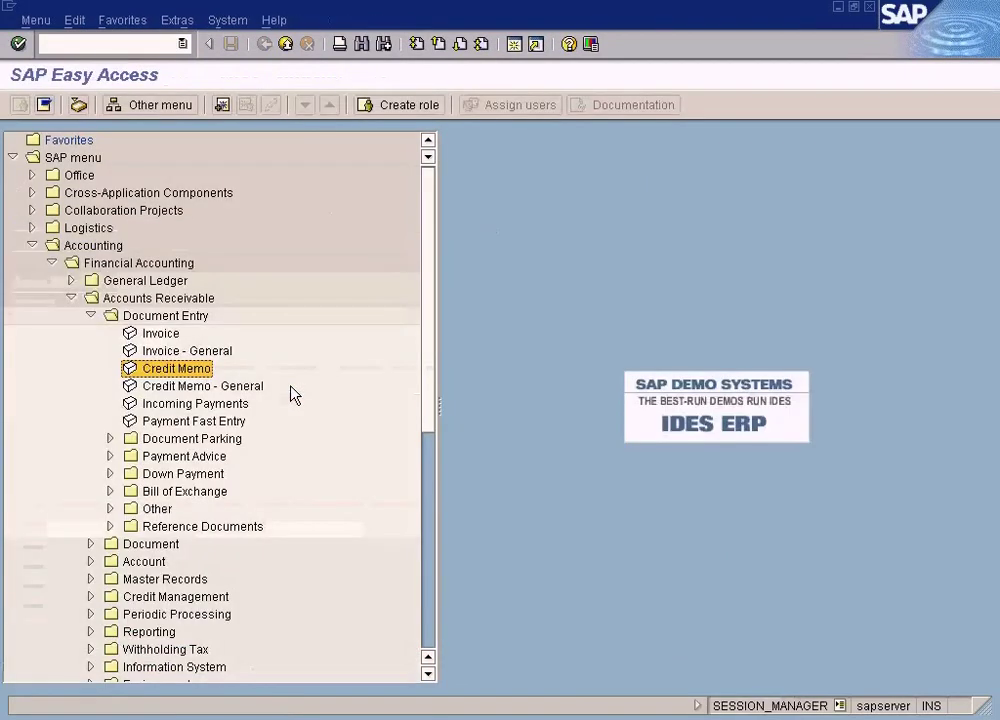
Step: Trace the menu path Accounting, Financial Accounting, Accounts Receivable, Document Entry to the Credit Memo and Invoice transactions
click(72, 249)
click(119, 265)
click(138, 300)
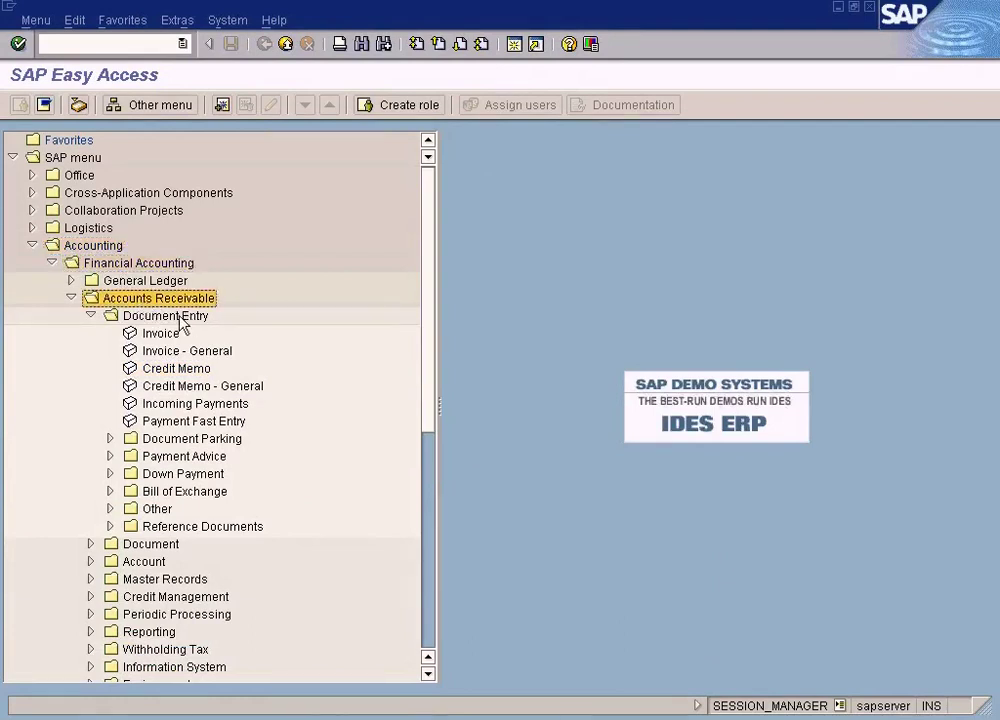
click(182, 317)
click(172, 371)
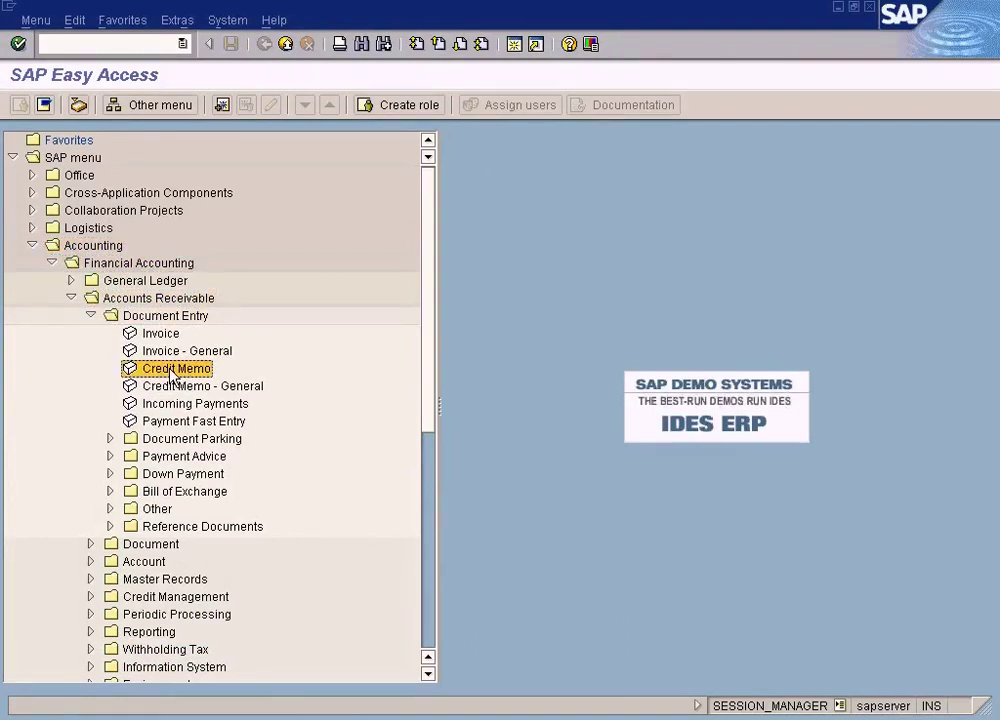
click(163, 336)
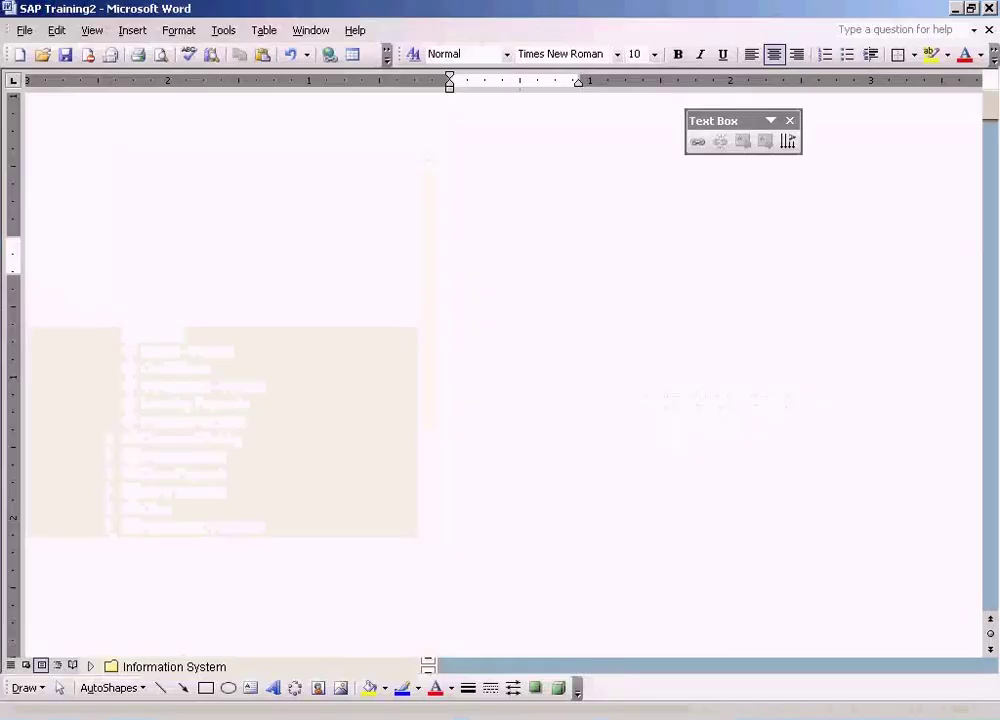
Step: Switch to the Word diagram and compare the "Sells to customer $2000" and "Sales returns of $200" labels
click(575, 304)
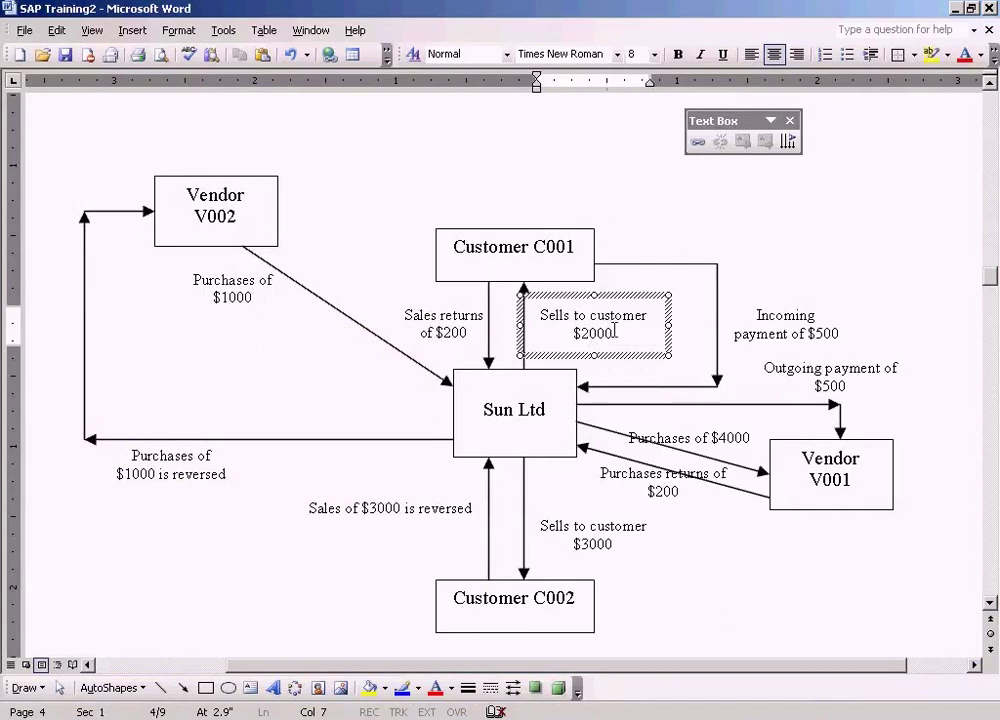
drag(614, 330, 545, 312)
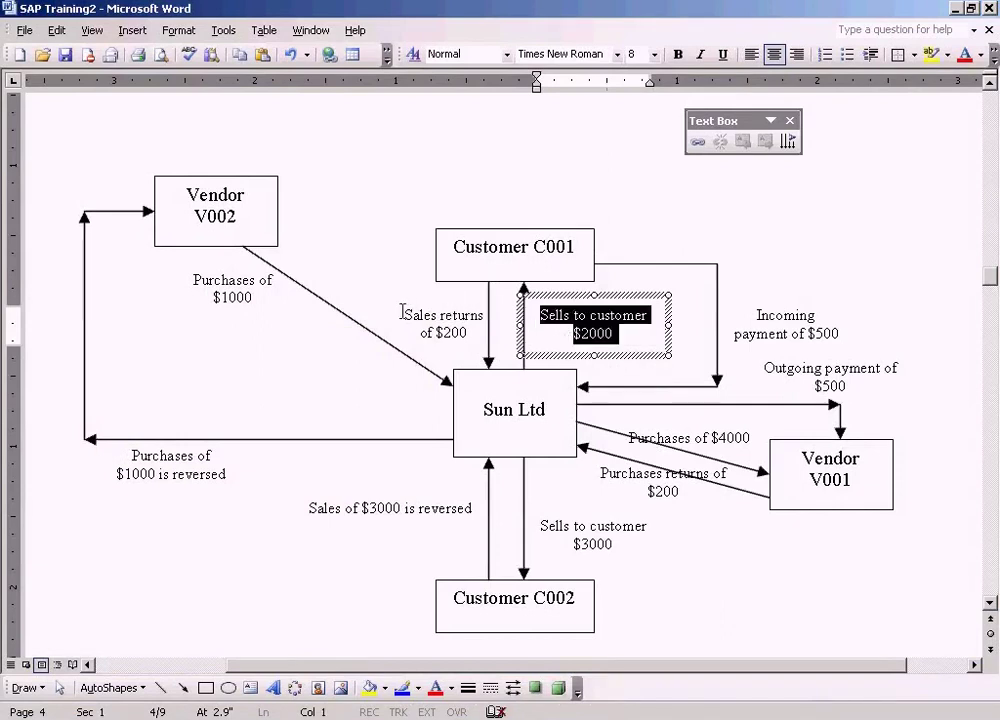
drag(403, 312, 468, 334)
Step: Return to SAP and open the Credit Memo transaction under Accounts Receivable document entry
click(368, 716)
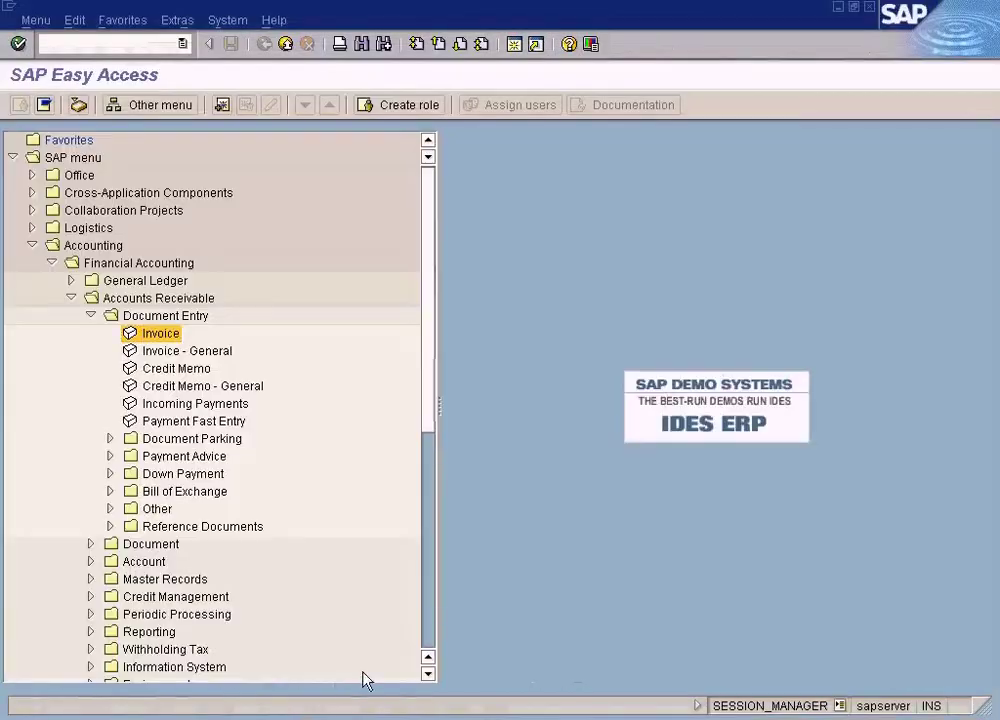
click(190, 370)
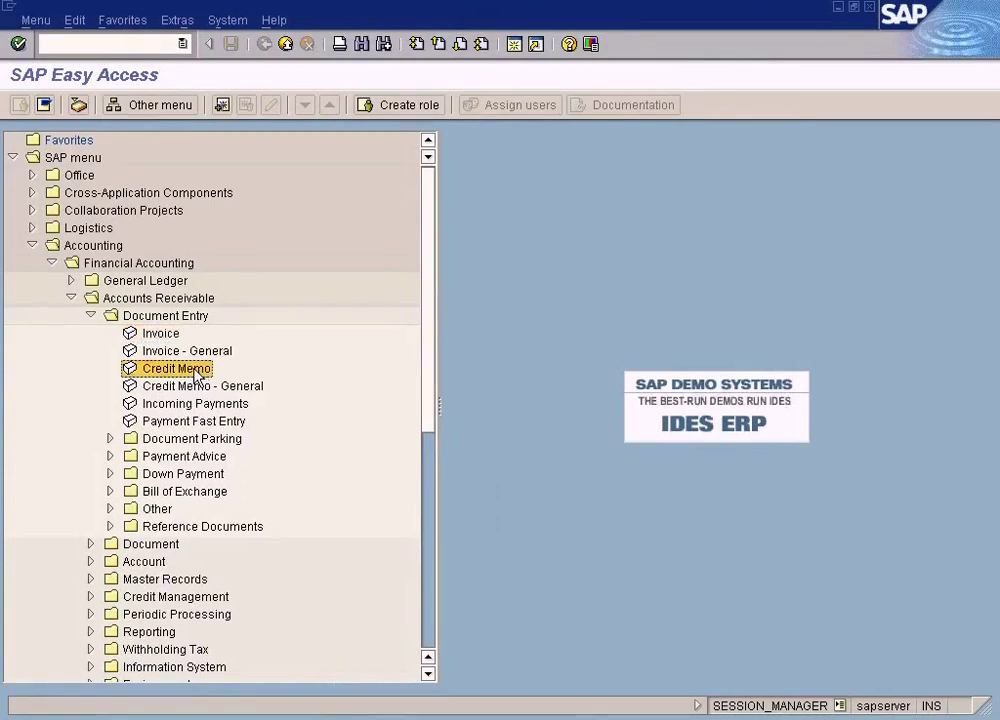
double_click(198, 370)
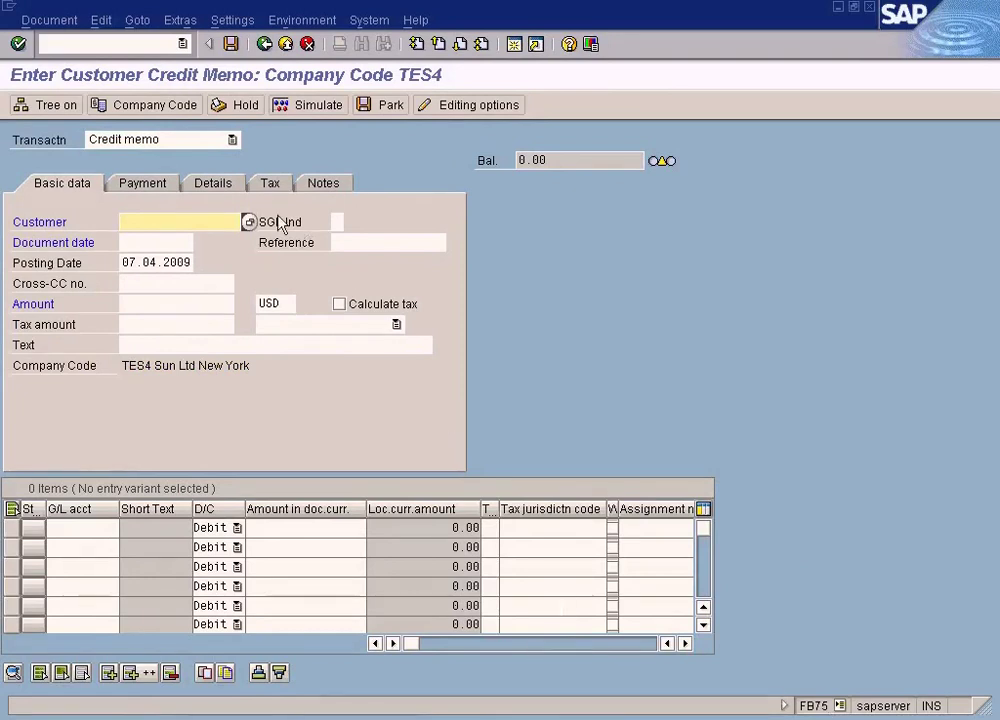
Step: Change the company code for the customer credit memo to SUN
drag(122, 365, 169, 366)
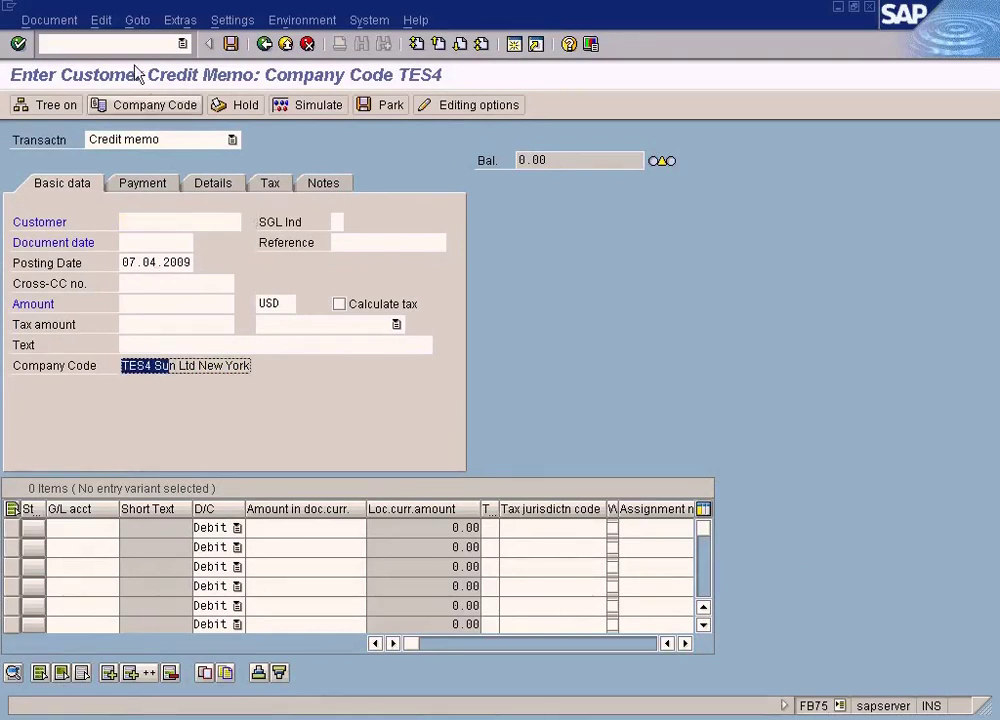
click(116, 24)
click(118, 44)
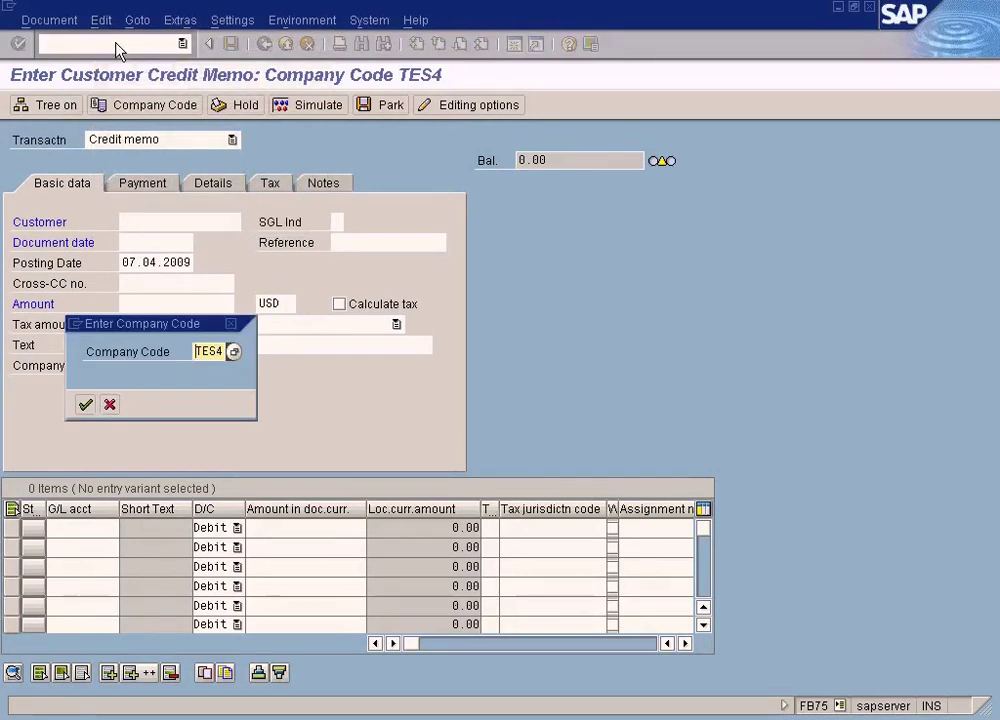
drag(196, 351, 250, 347)
text(sun)
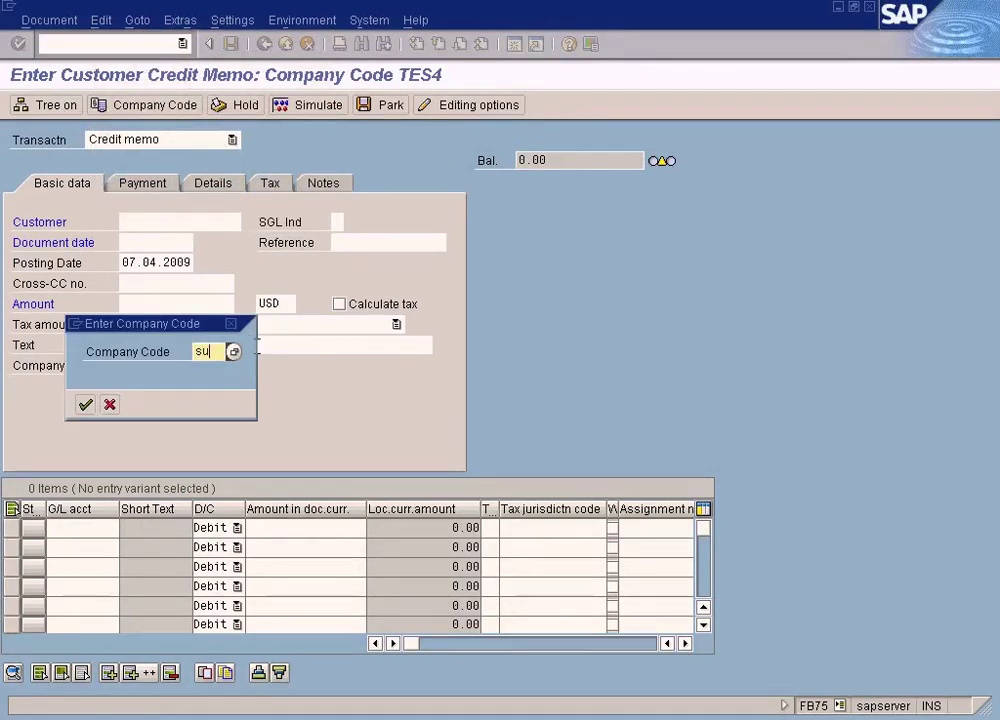
key(Return)
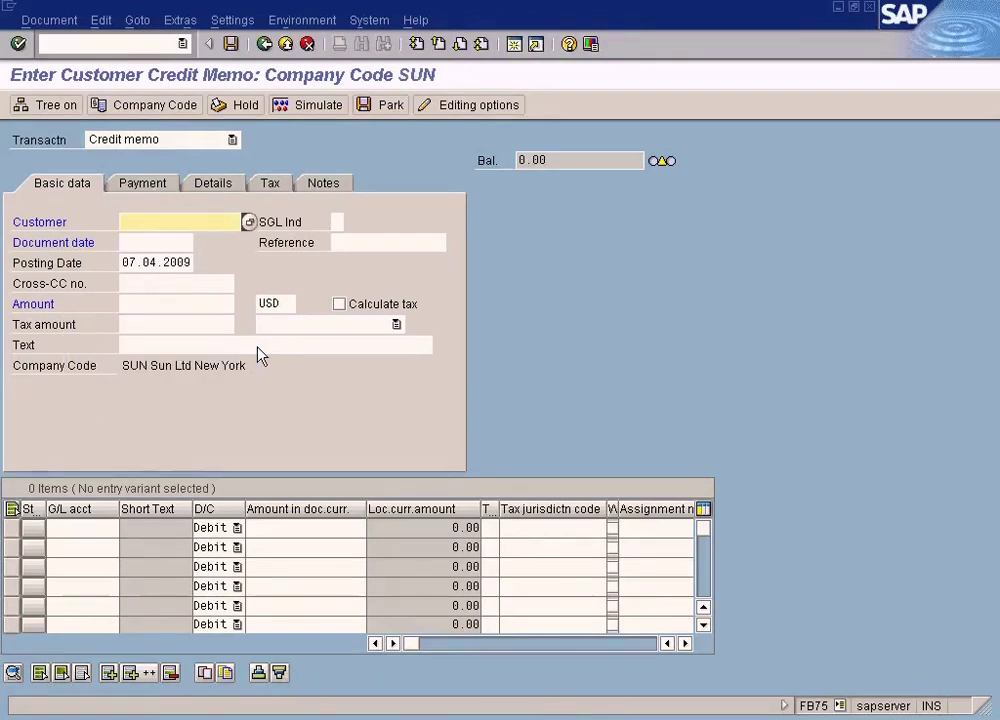
Step: Find the customers of company code SUN and choose Customer B for the credit memo
click(249, 224)
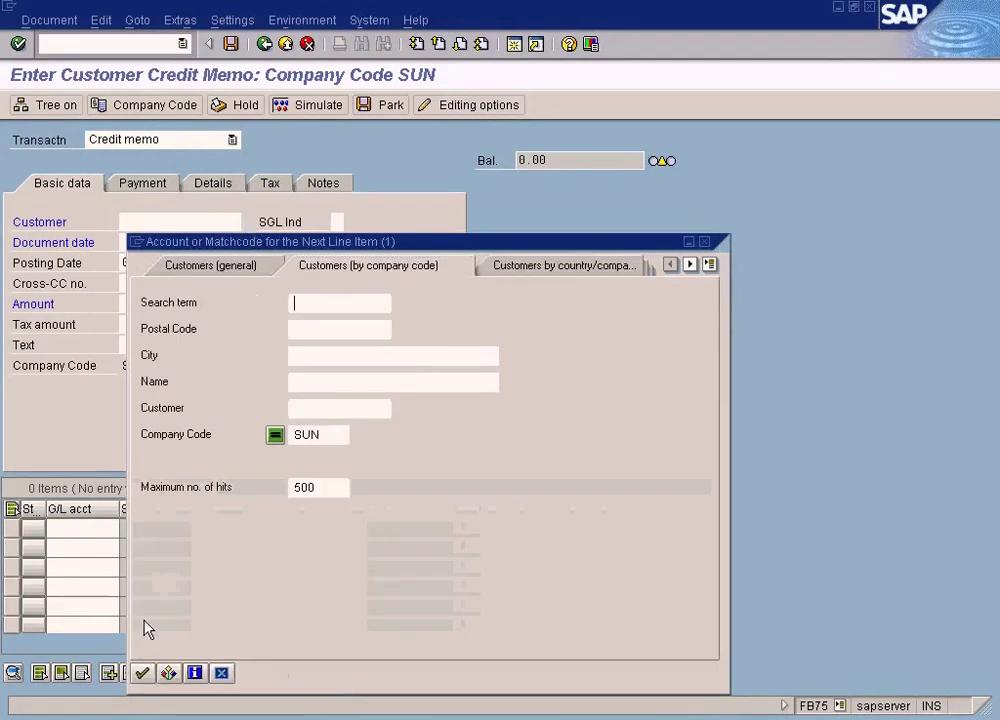
click(145, 675)
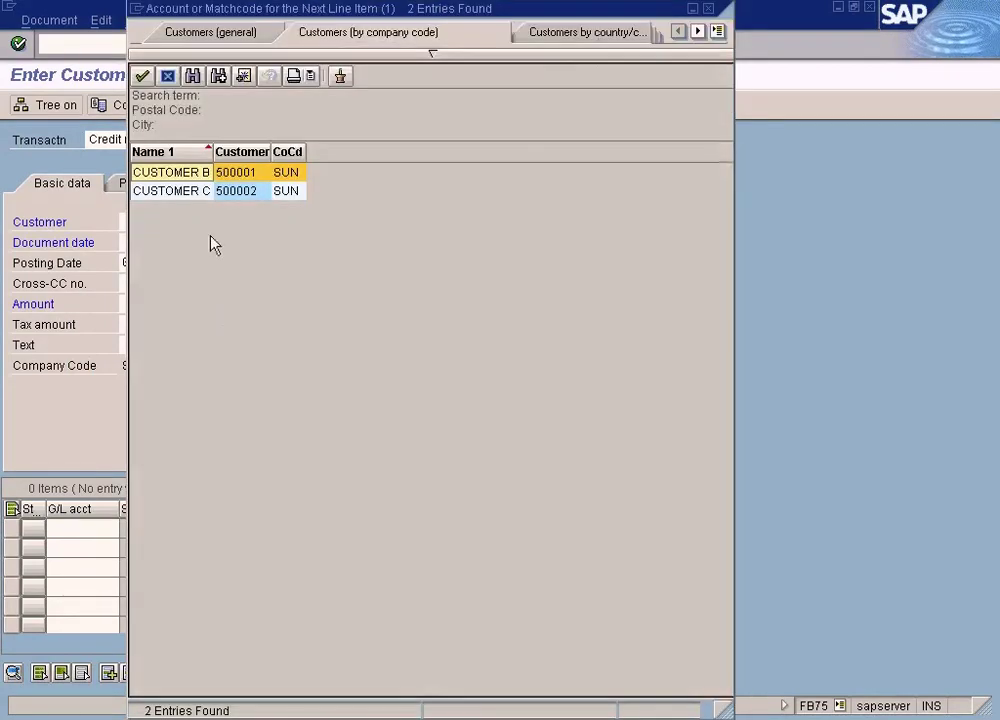
double_click(198, 172)
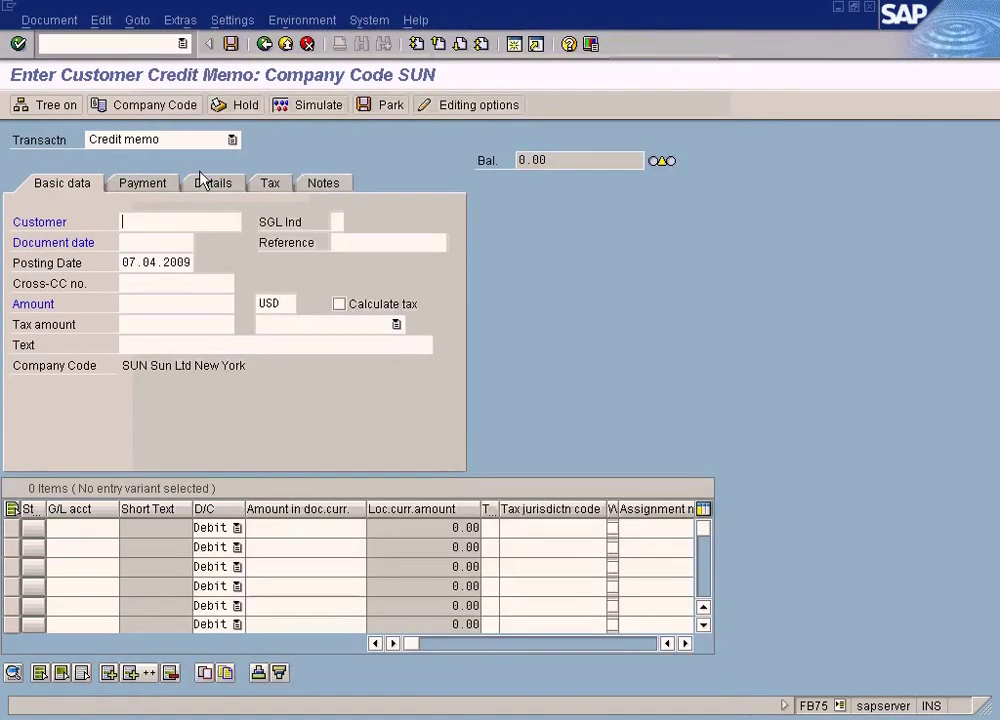
Step: Set the credit memo's document date to 07.04.2009 and its amount to 200 USD
click(167, 242)
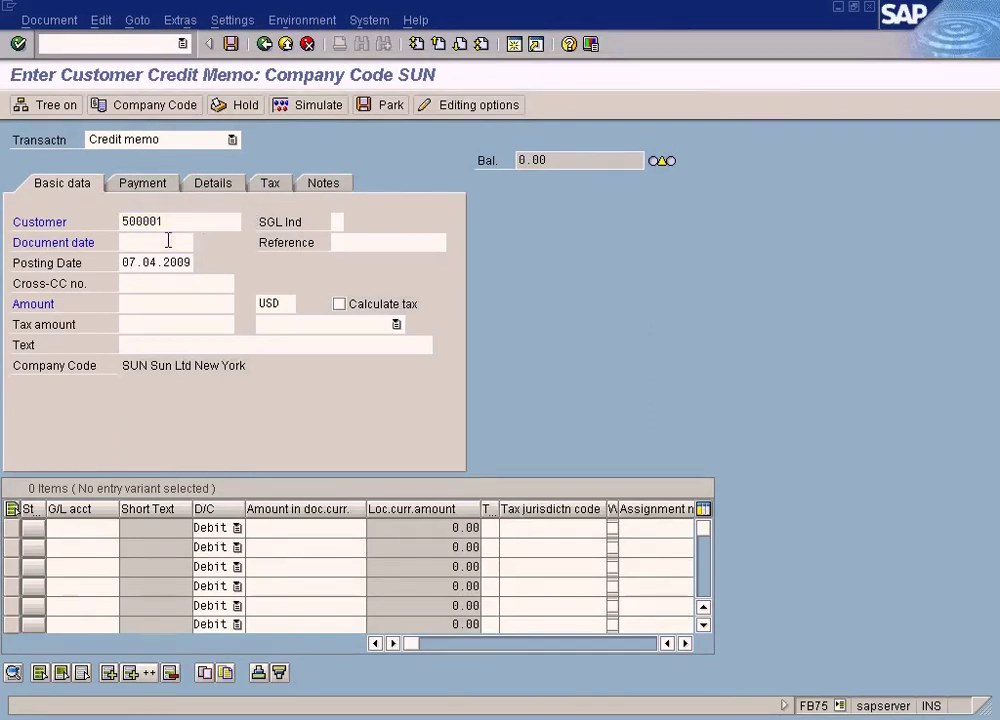
click(168, 241)
key(F4)
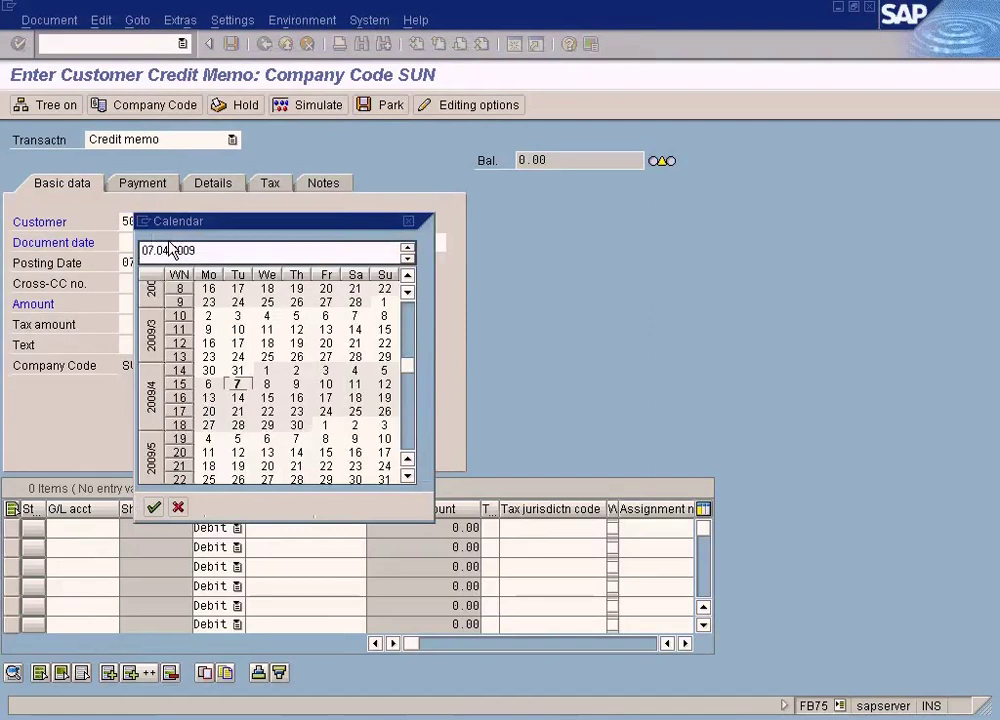
double_click(233, 383)
click(149, 308)
text(200)
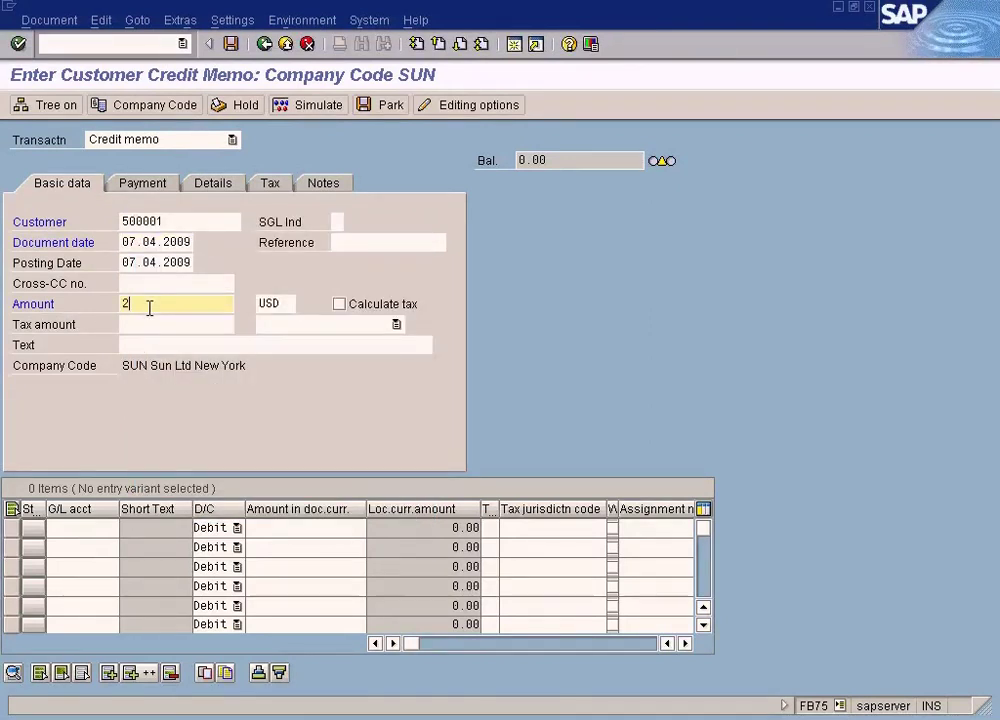
Step: Fill the first line item with the Sales - Laptop G/L account and a debit amount of 200
click(104, 528)
click(127, 528)
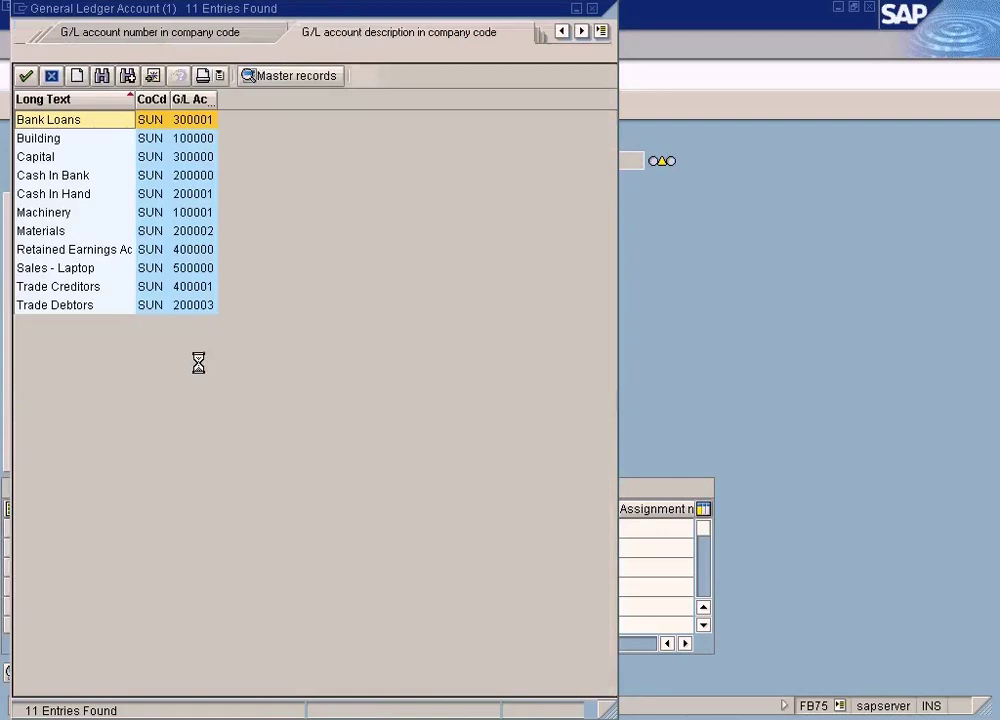
click(94, 268)
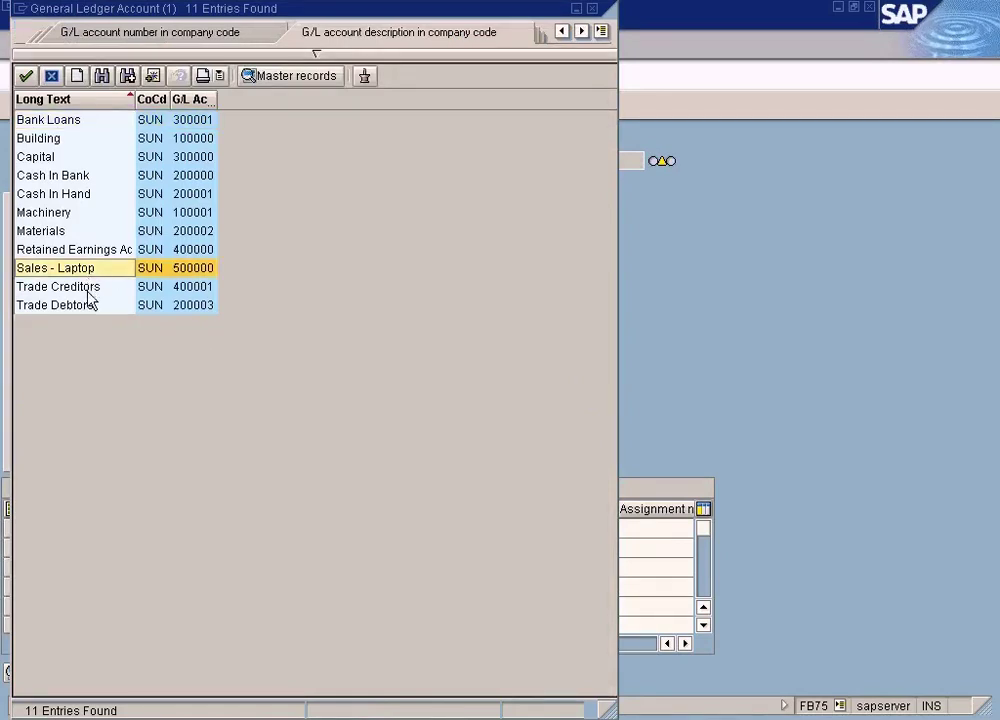
double_click(202, 277)
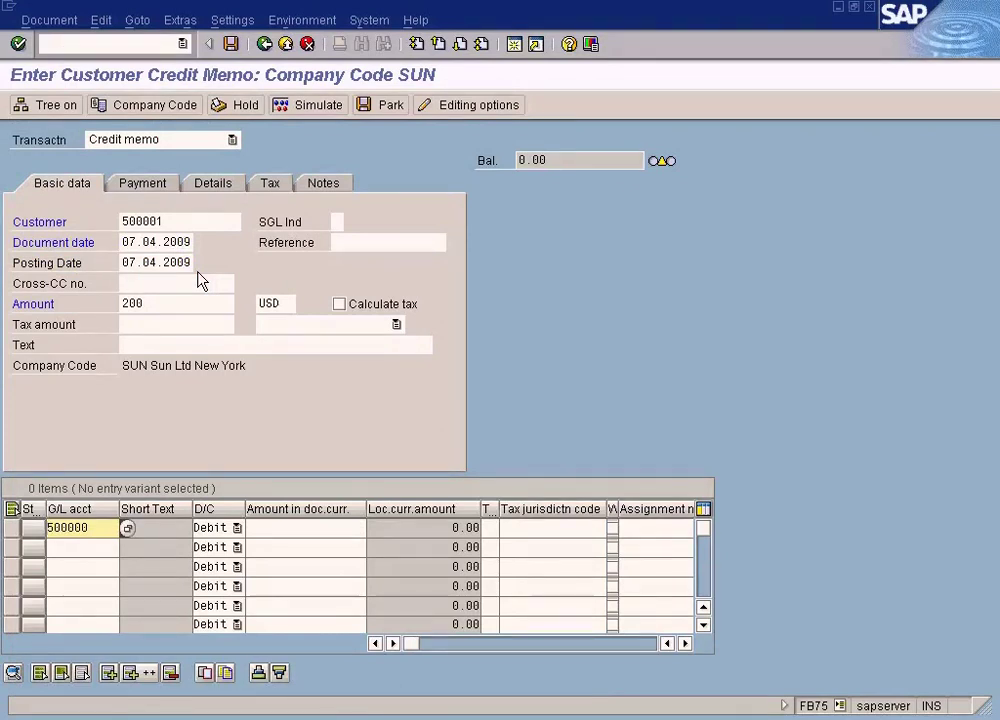
click(297, 525)
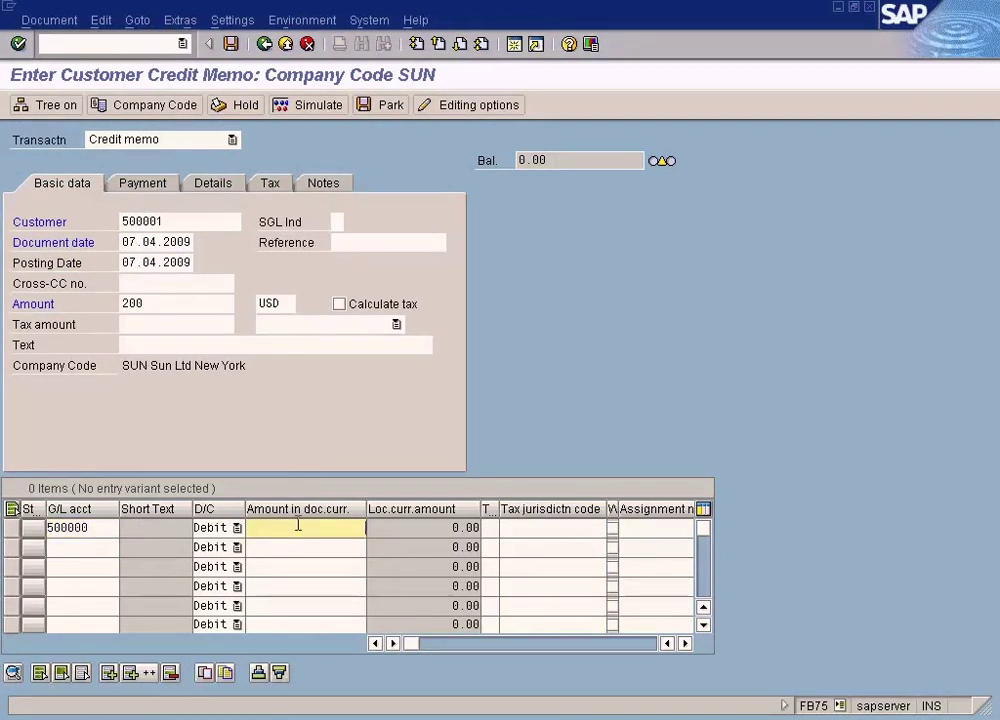
text(200)
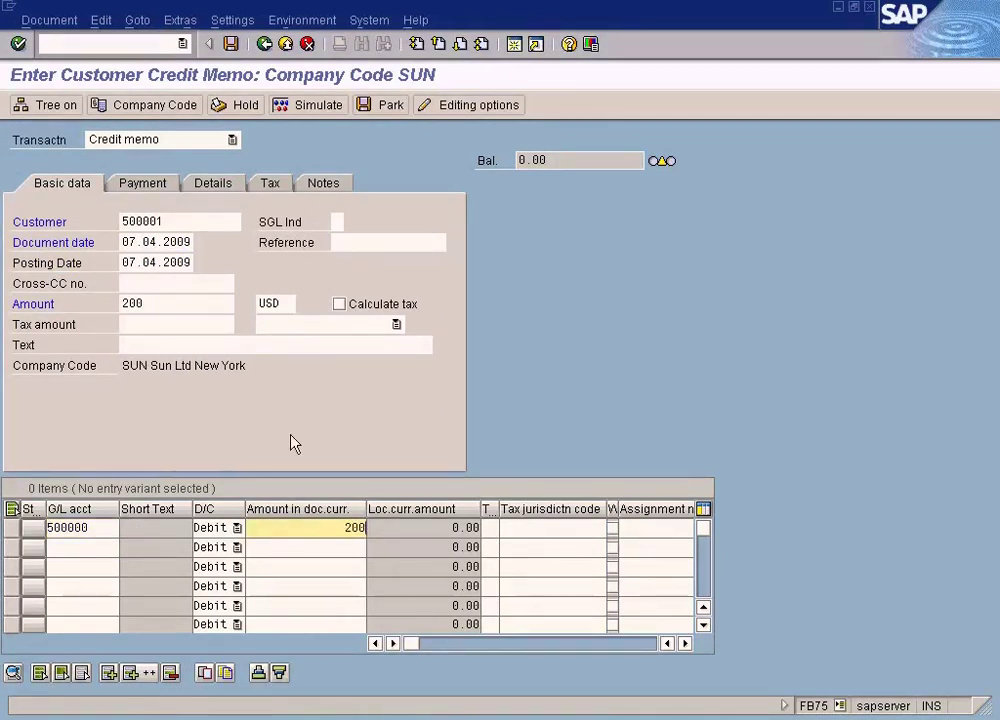
click(242, 343)
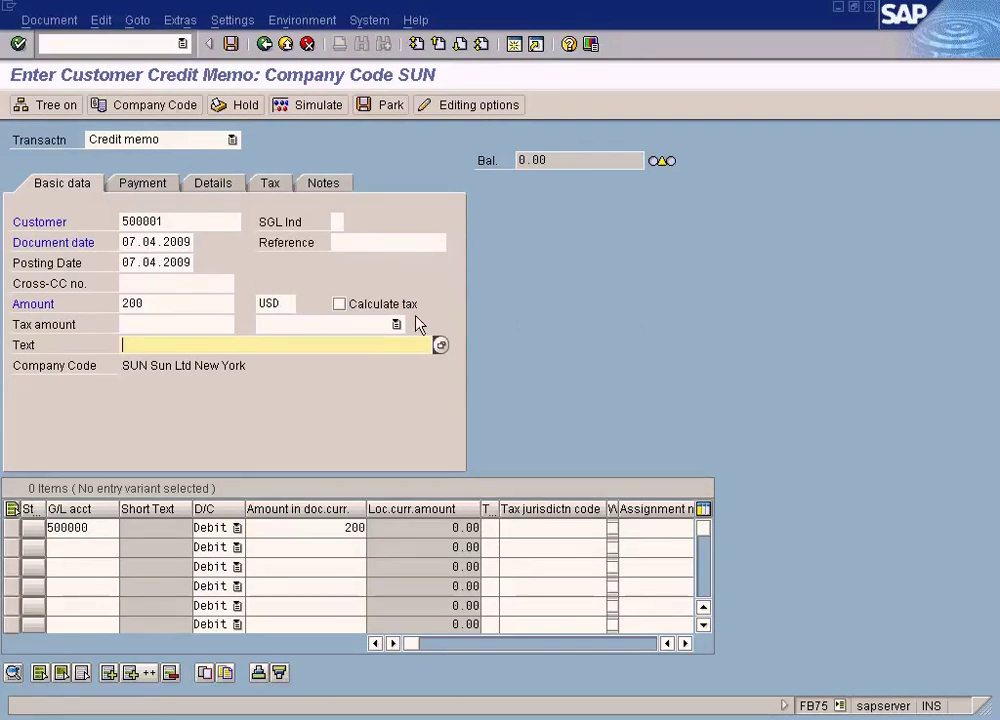
Step: Open the Display Document transaction FB03 in a new session, leaving the credit memo entry open
click(513, 45)
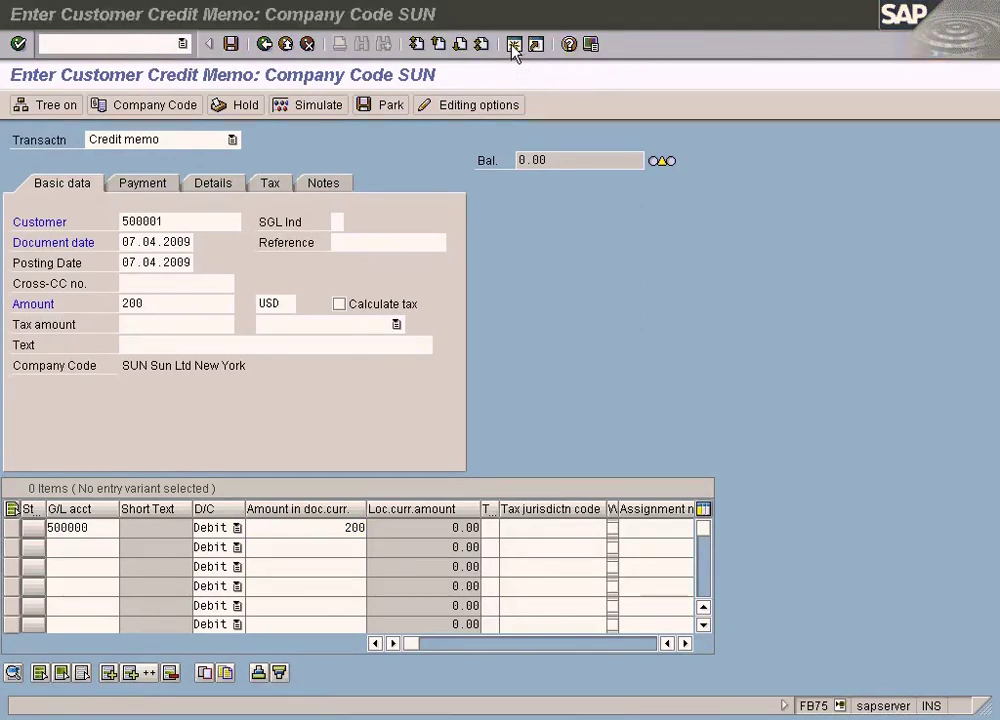
text(fb03)
key(Return)
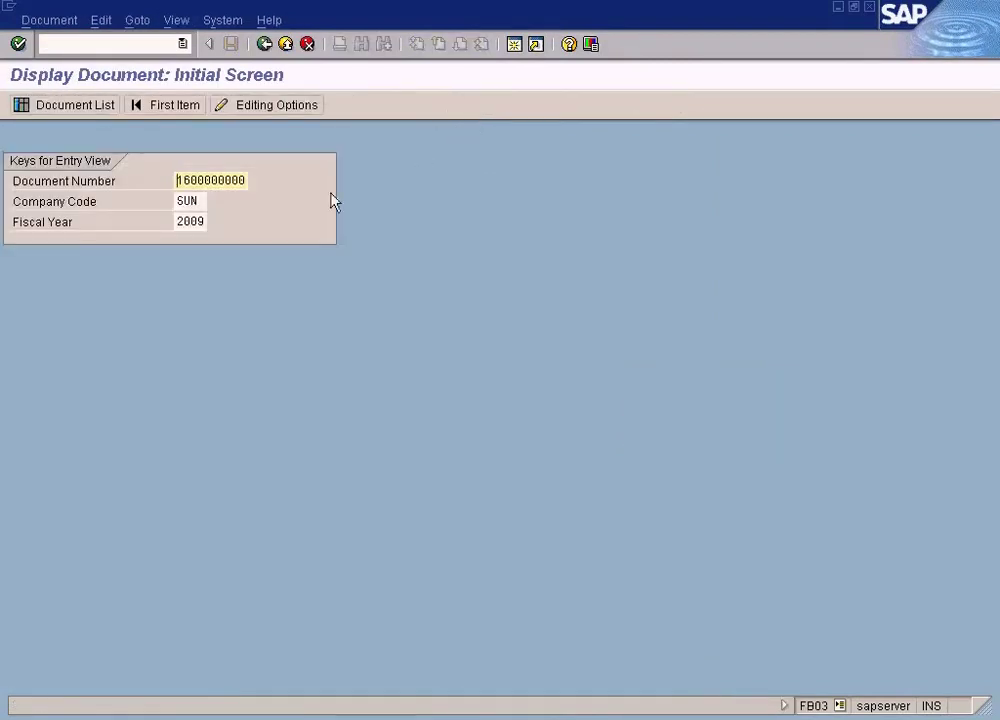
Step: Clear the document number and list only own documents for company code SUN in fiscal year 2009
drag(178, 181, 262, 177)
key(Delete)
click(52, 107)
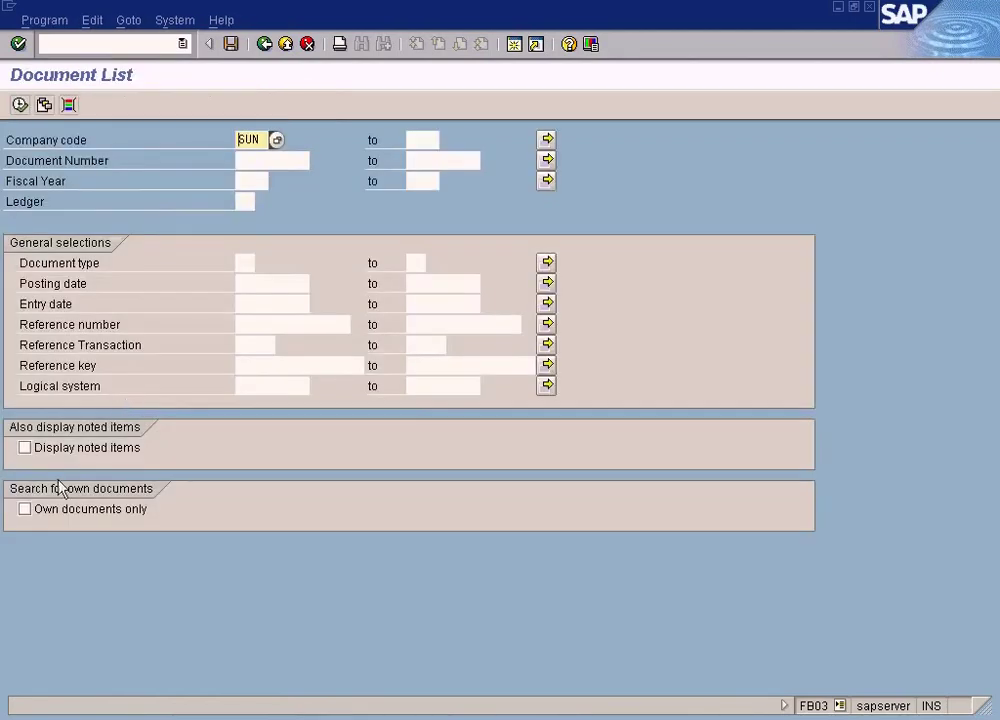
click(27, 510)
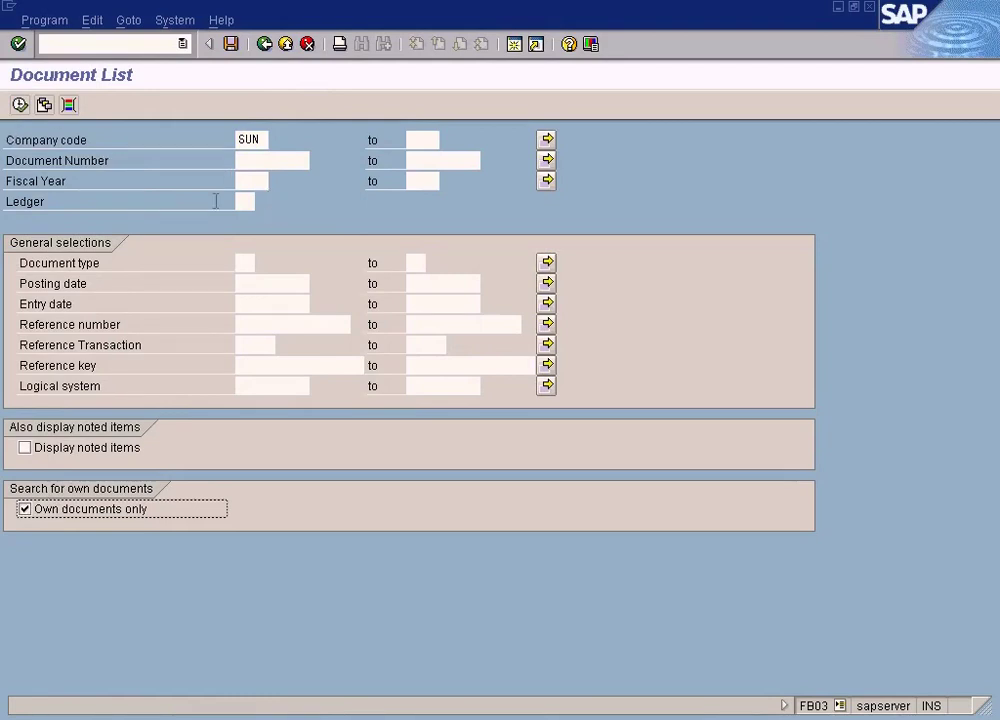
click(252, 182)
text(2009)
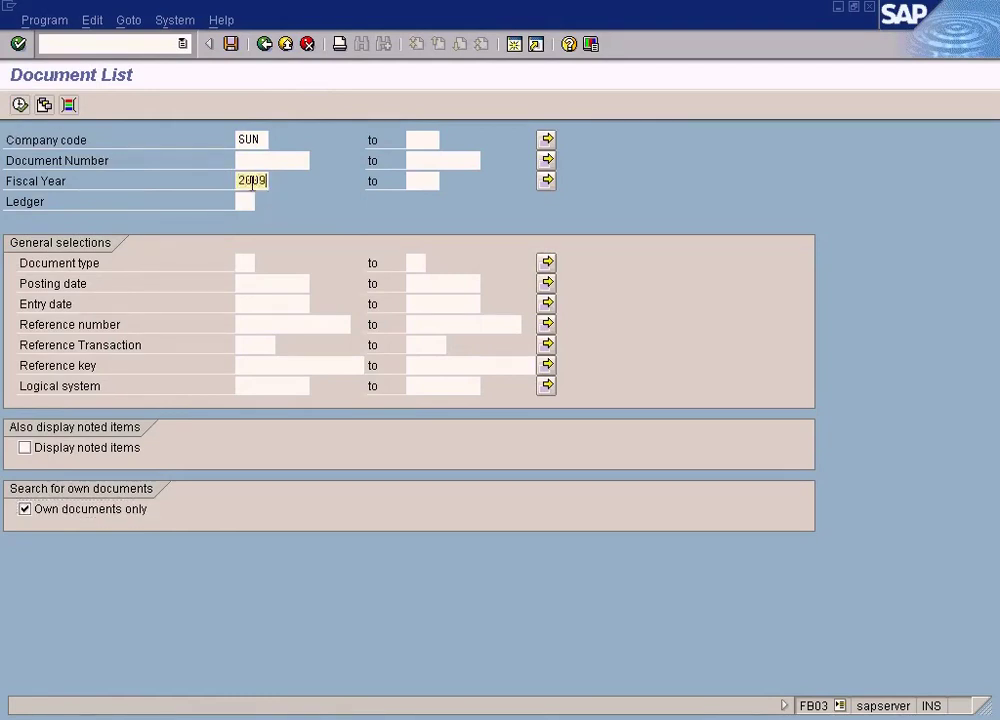
click(19, 105)
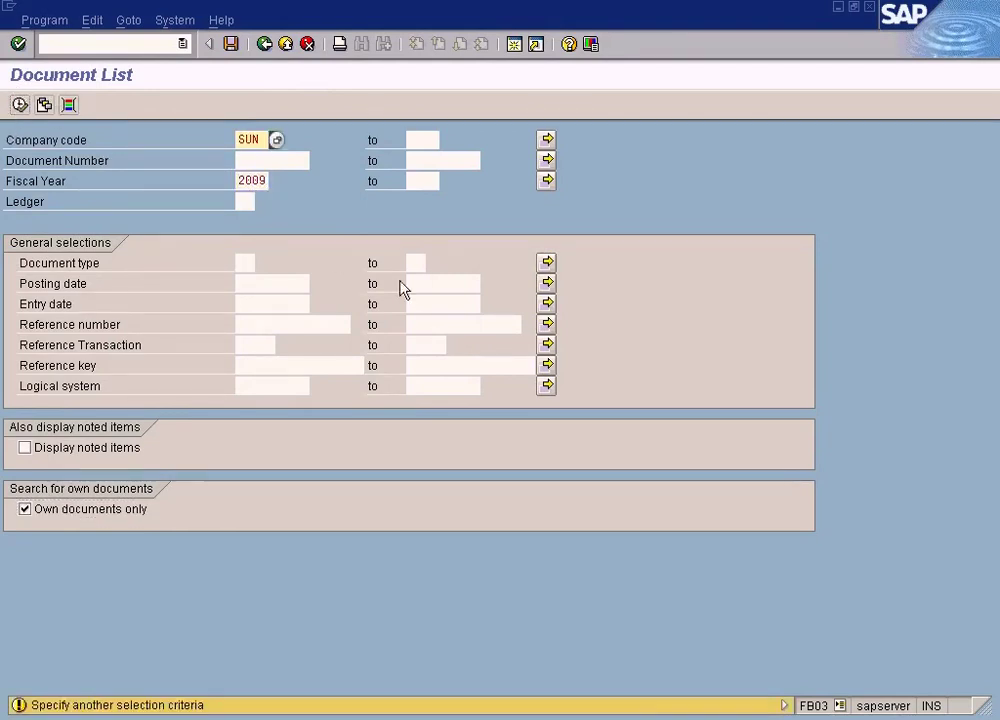
key(Return)
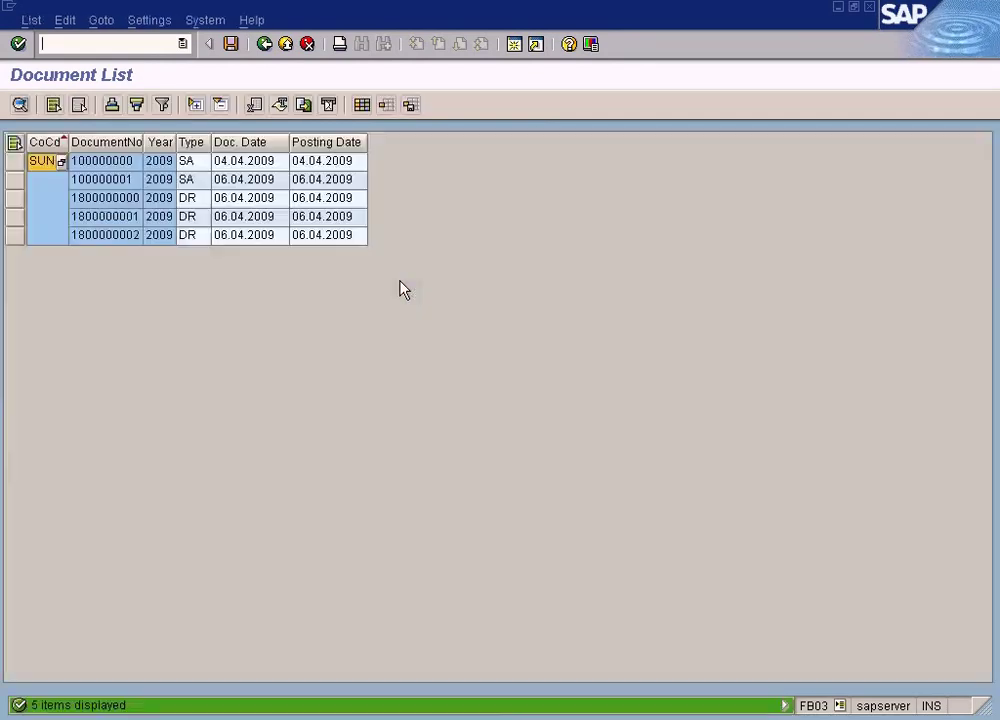
Step: Open the first DR-type document in the list and examine its Customer B line item
click(130, 201)
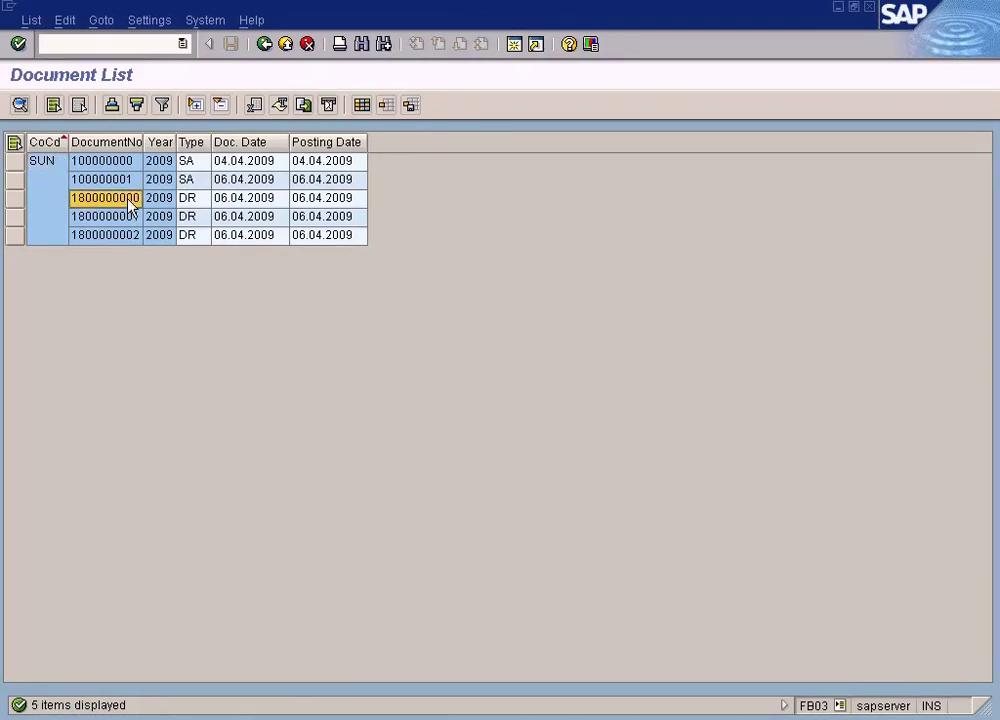
double_click(130, 202)
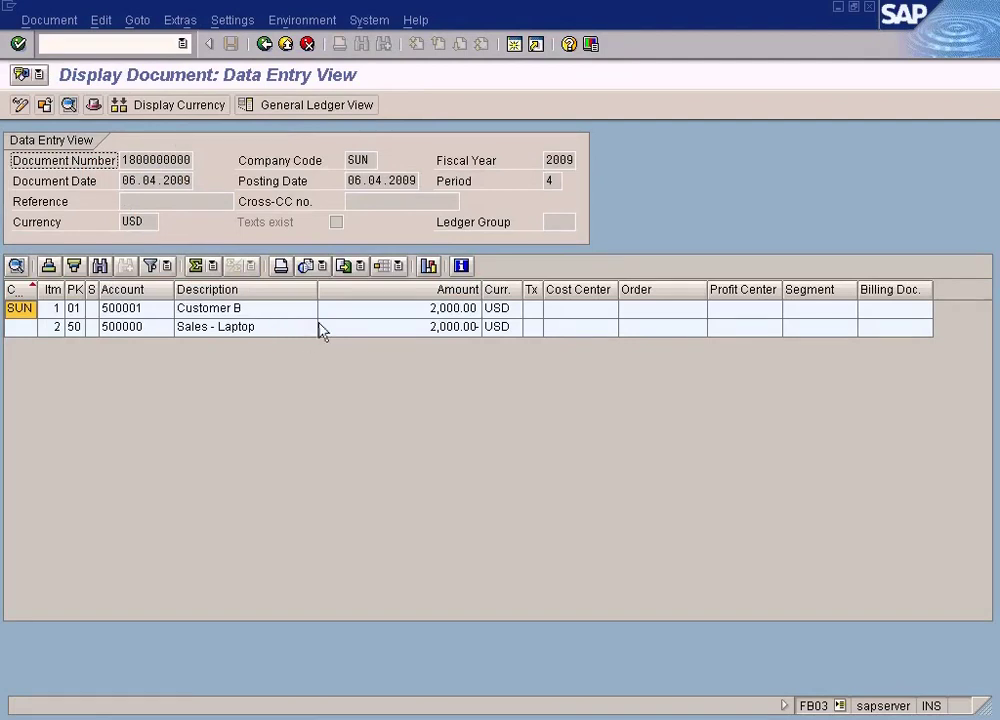
click(412, 310)
click(273, 313)
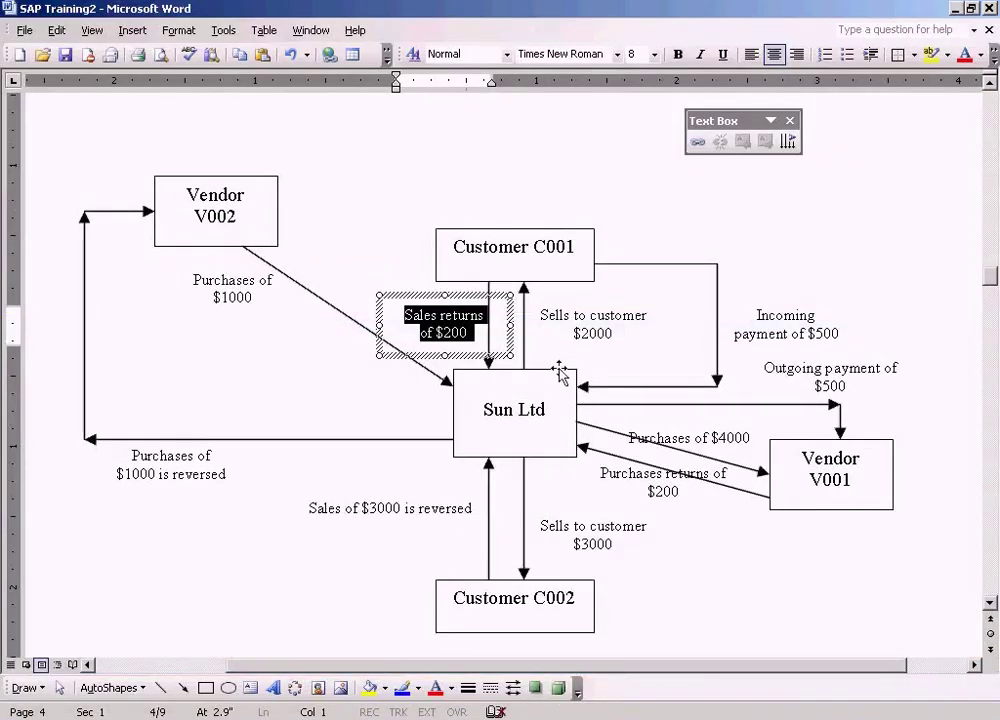
Step: Check "Sells to customer $2000" in the Word diagram against the Sales - Laptop line of the invoice displayed in SAP
click(580, 333)
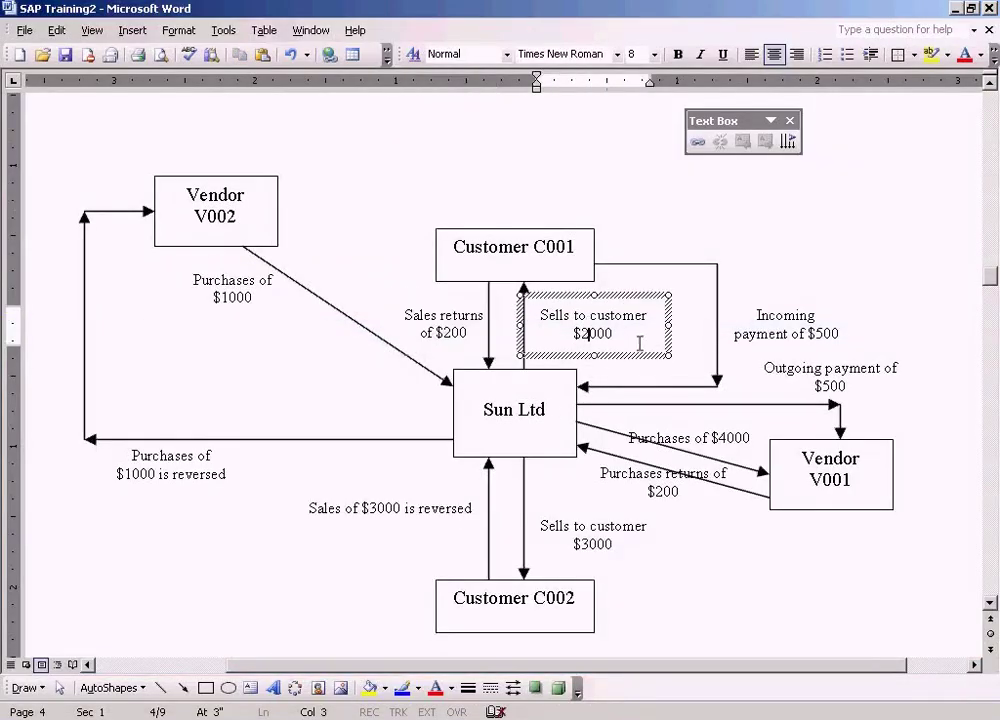
key(ctrl+a)
click(580, 712)
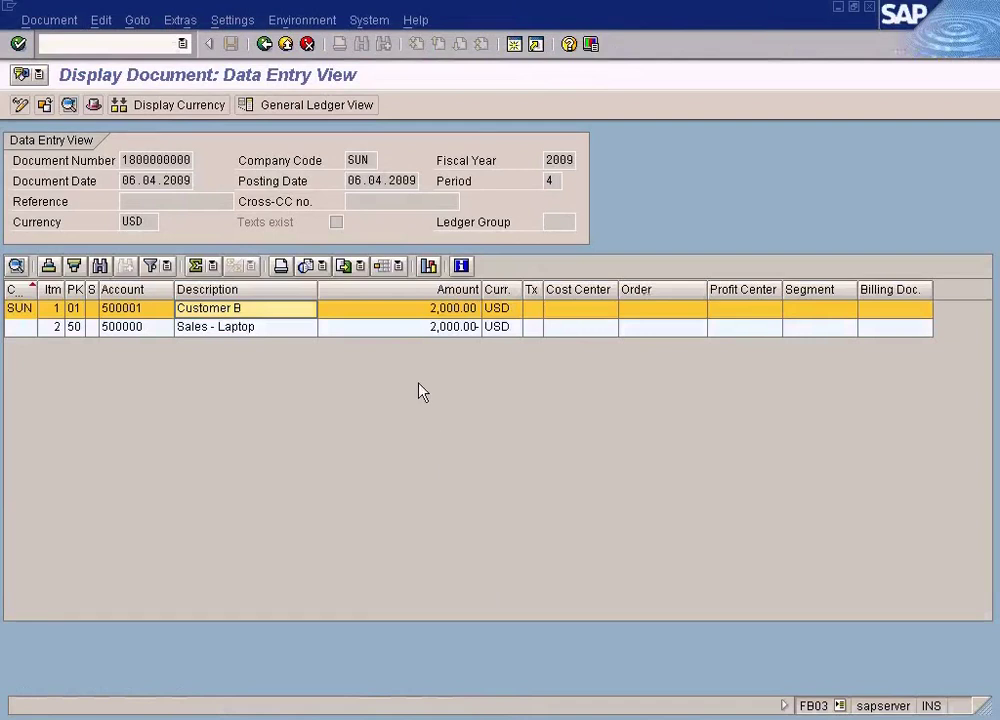
click(425, 330)
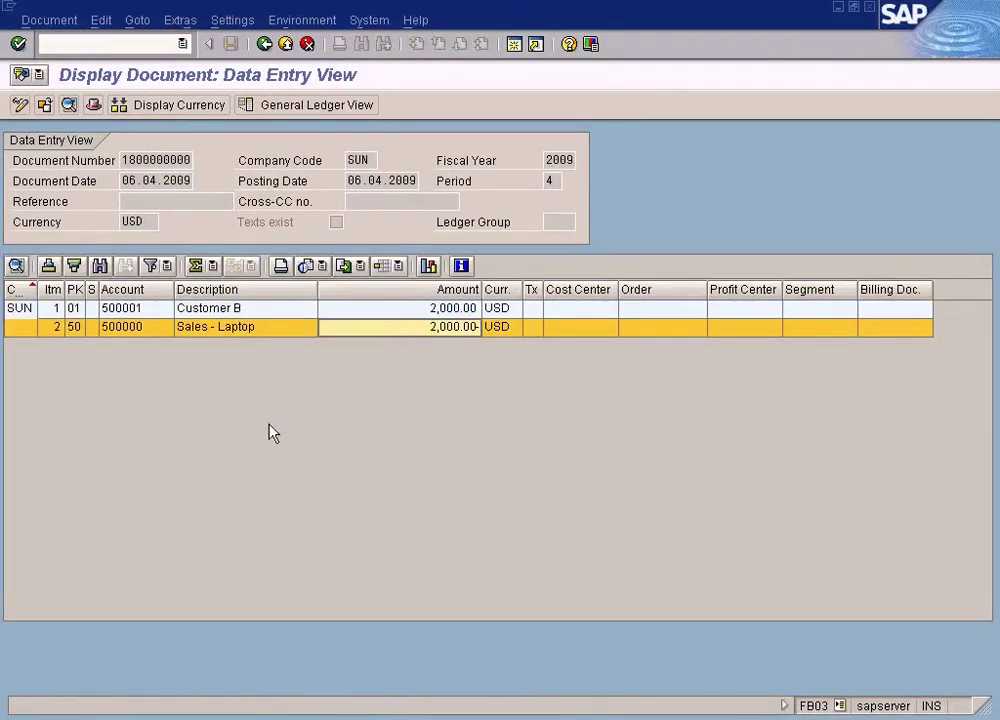
click(242, 333)
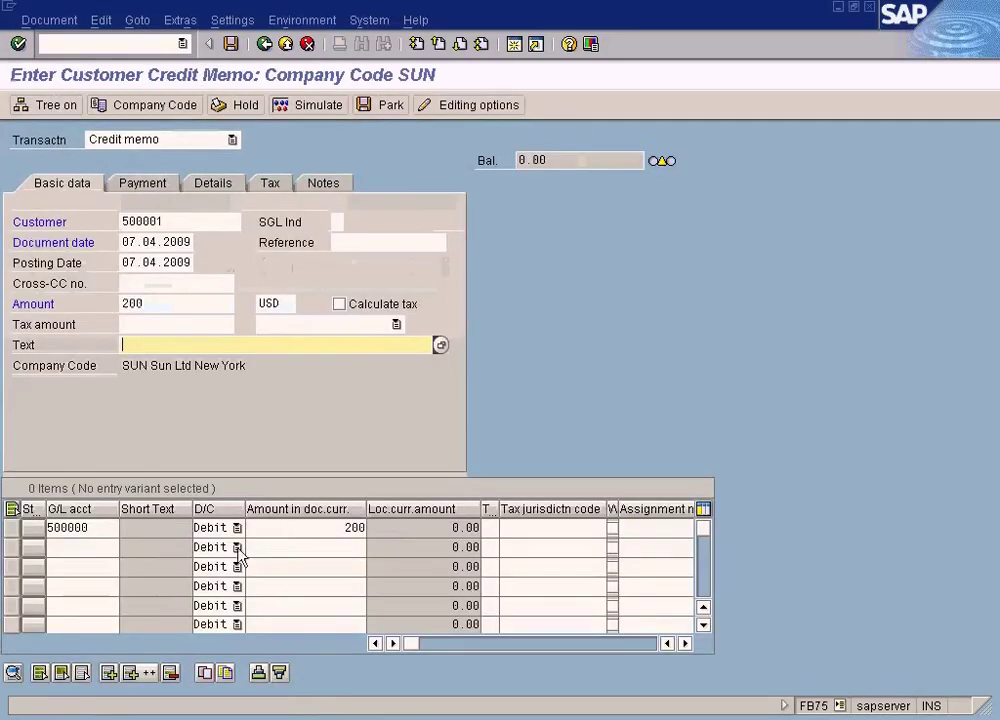
Step: Return to the customer credit memo, review its Sales - Laptop line item and simulate the posting
click(83, 528)
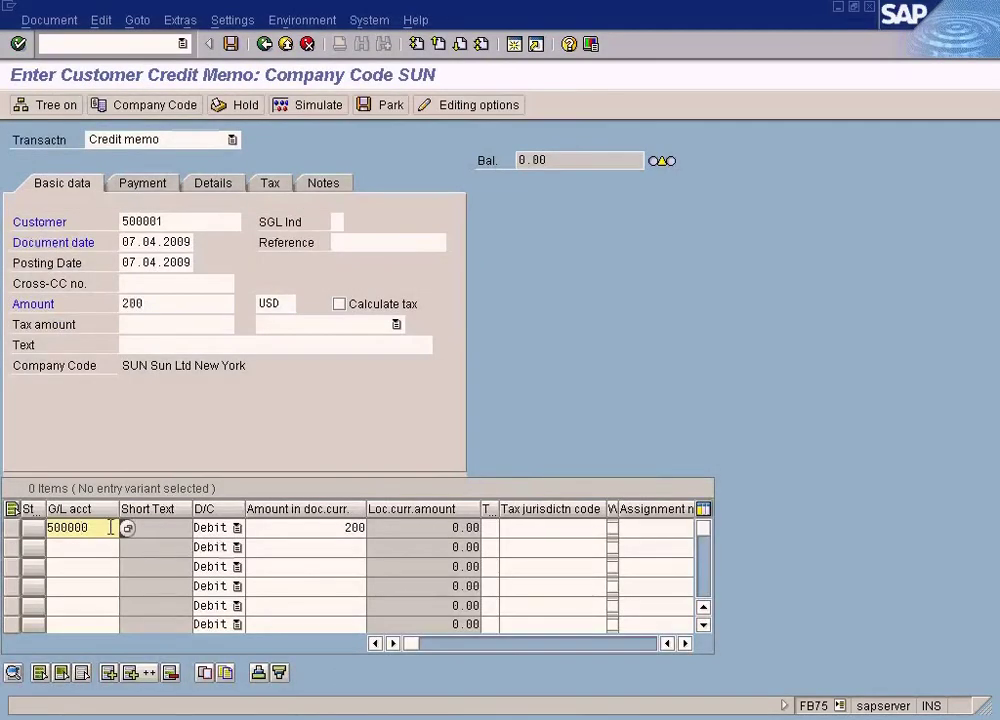
click(291, 530)
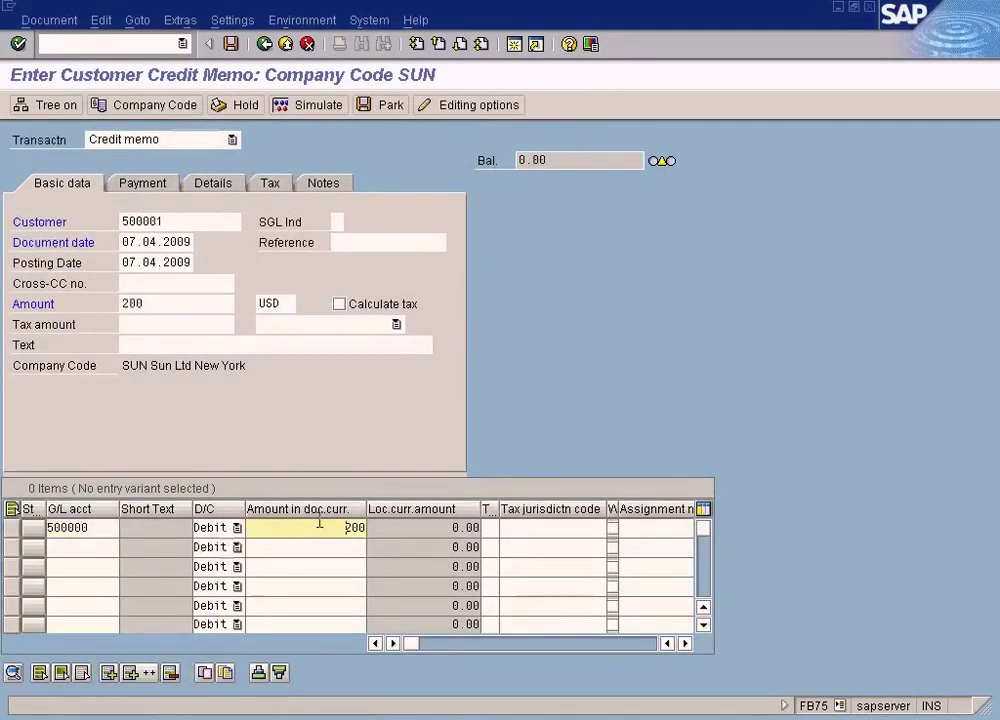
click(306, 107)
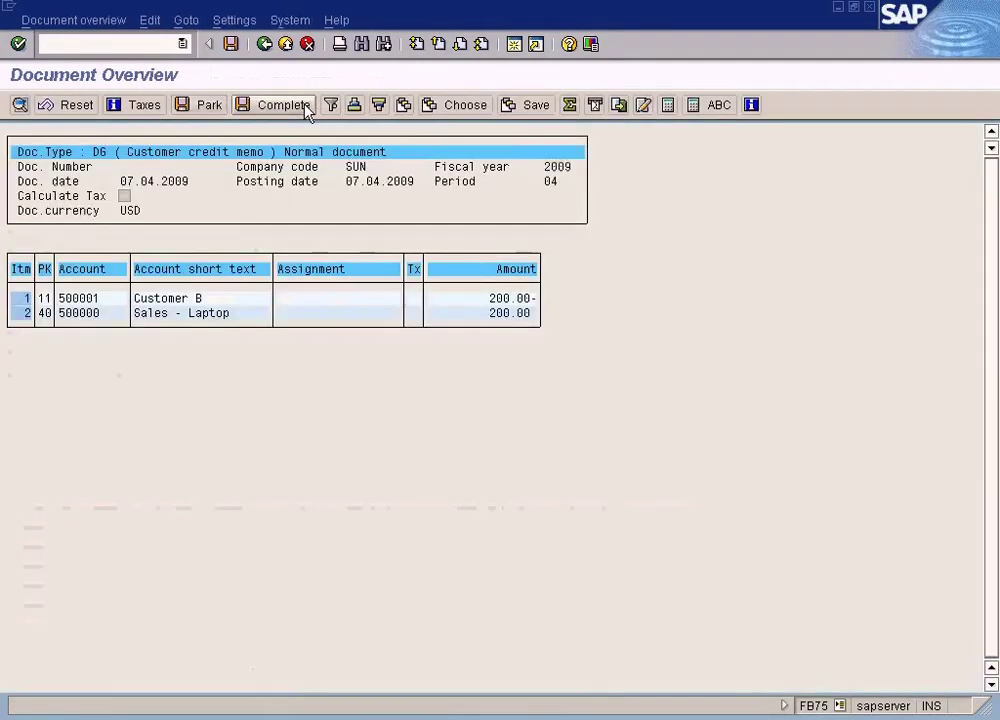
Step: Examine the Customer B and Sales - Laptop amounts in the simulated credit memo
click(490, 298)
click(490, 313)
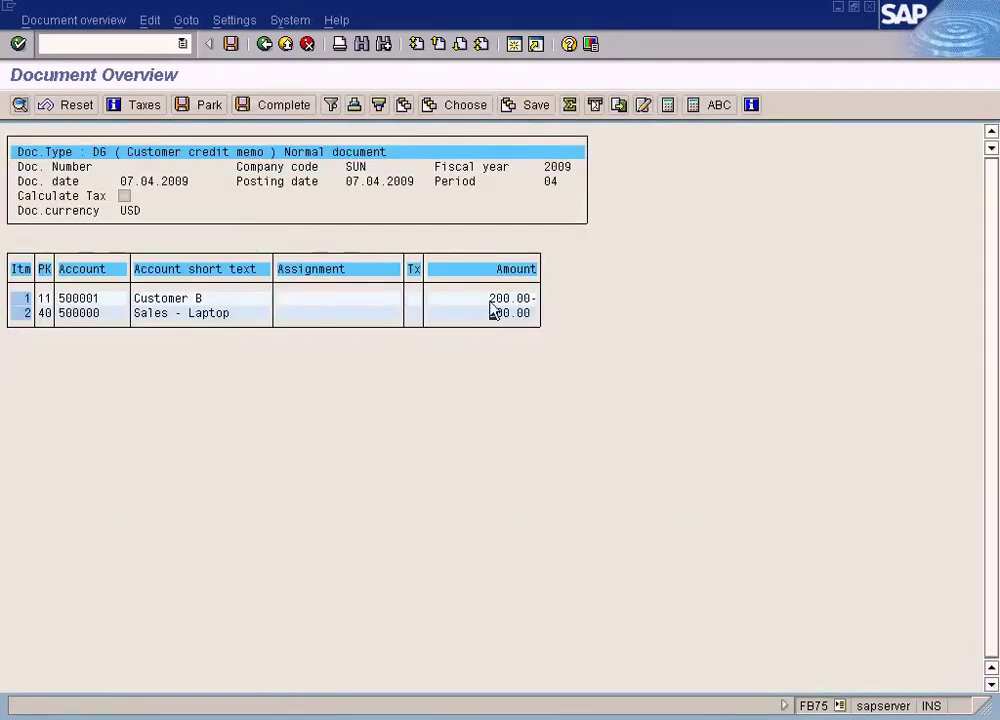
click(491, 299)
click(491, 313)
key(Up)
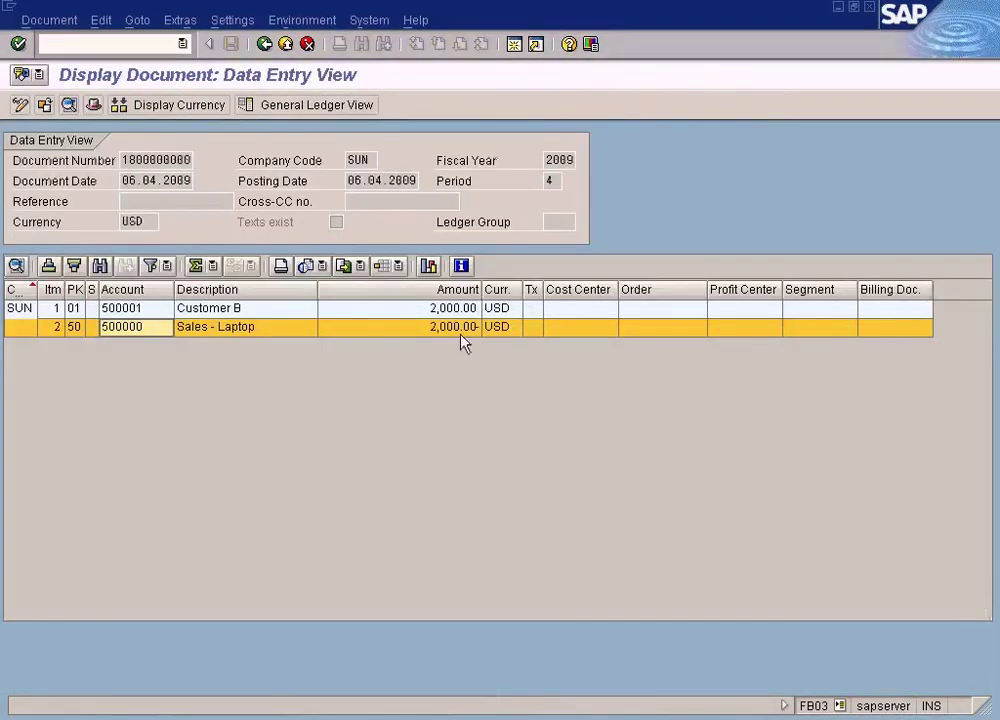
Step: Compare the debit and credit signs of the original invoice lines with those of the simulated credit memo
click(456, 318)
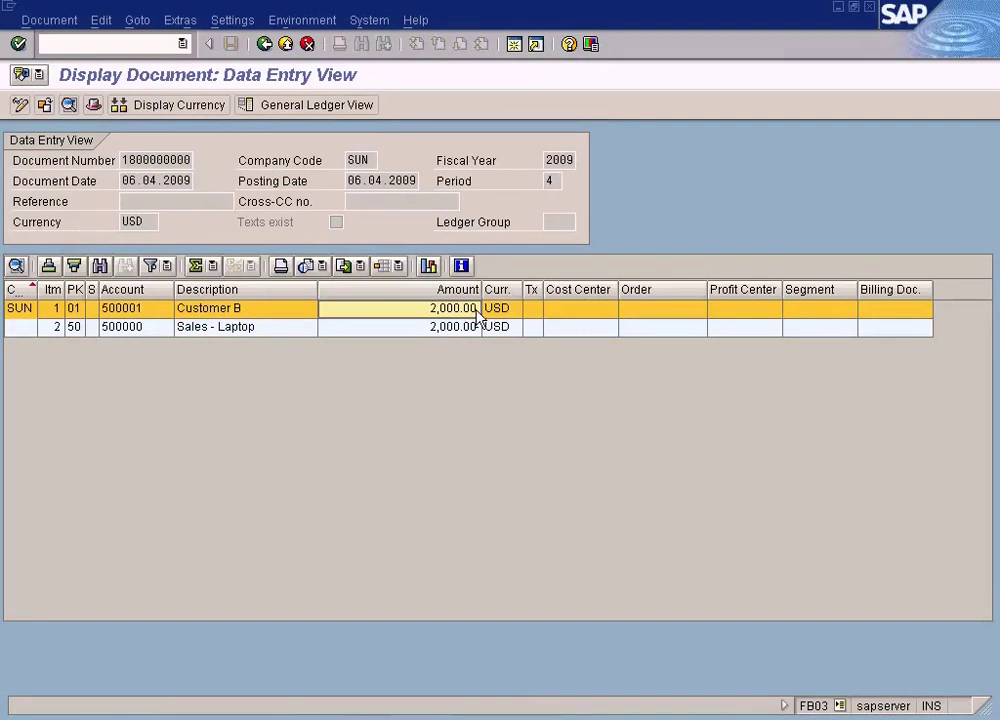
click(371, 712)
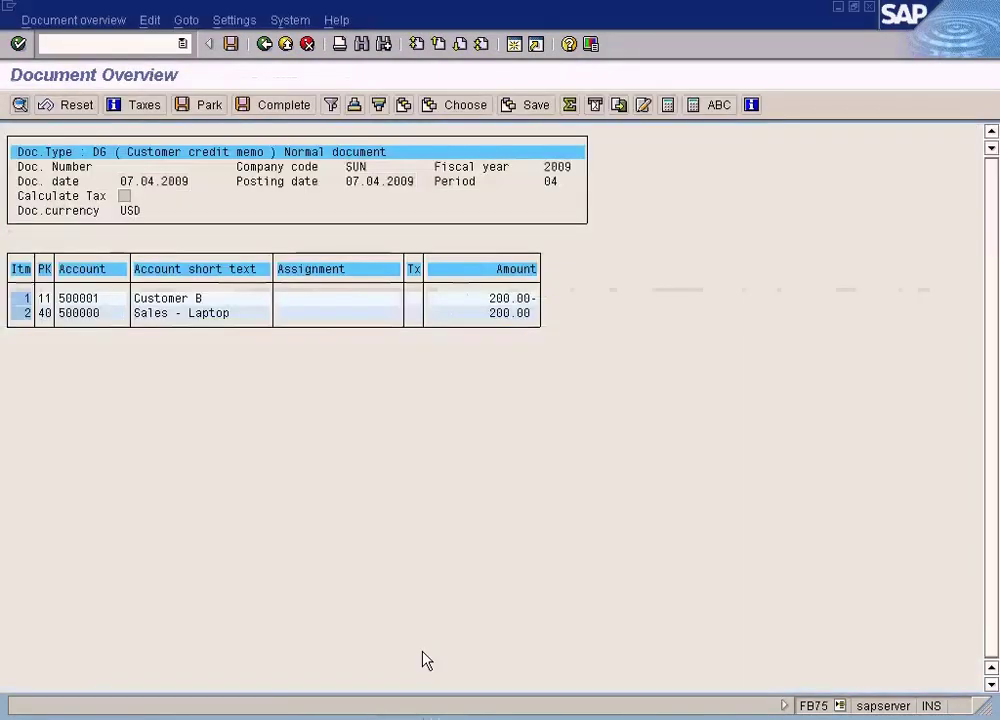
click(521, 298)
click(510, 314)
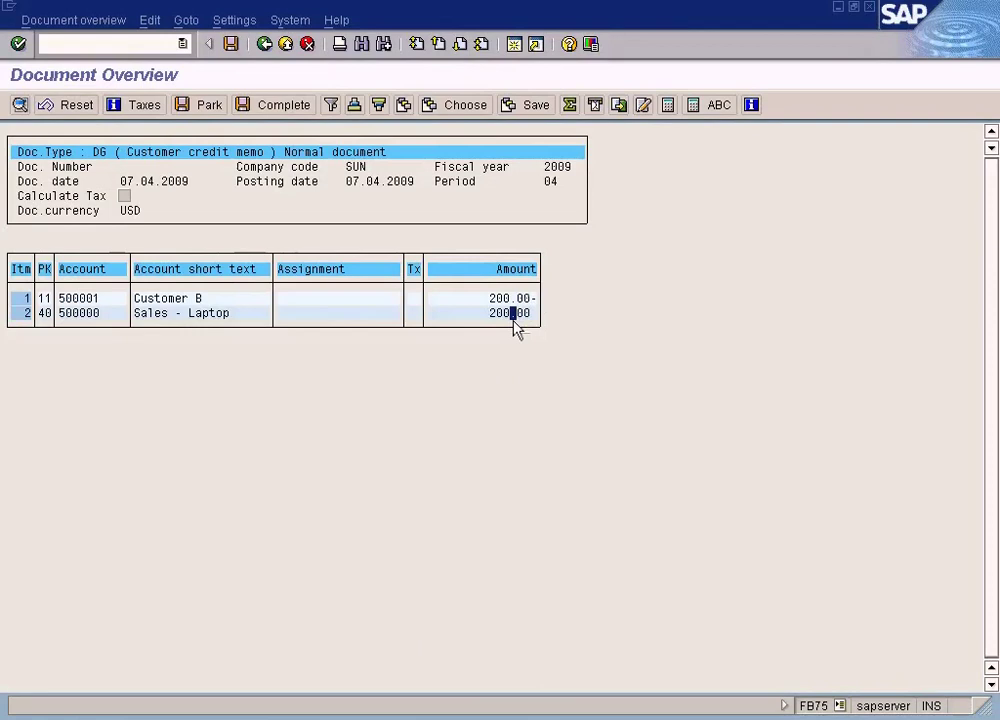
click(491, 315)
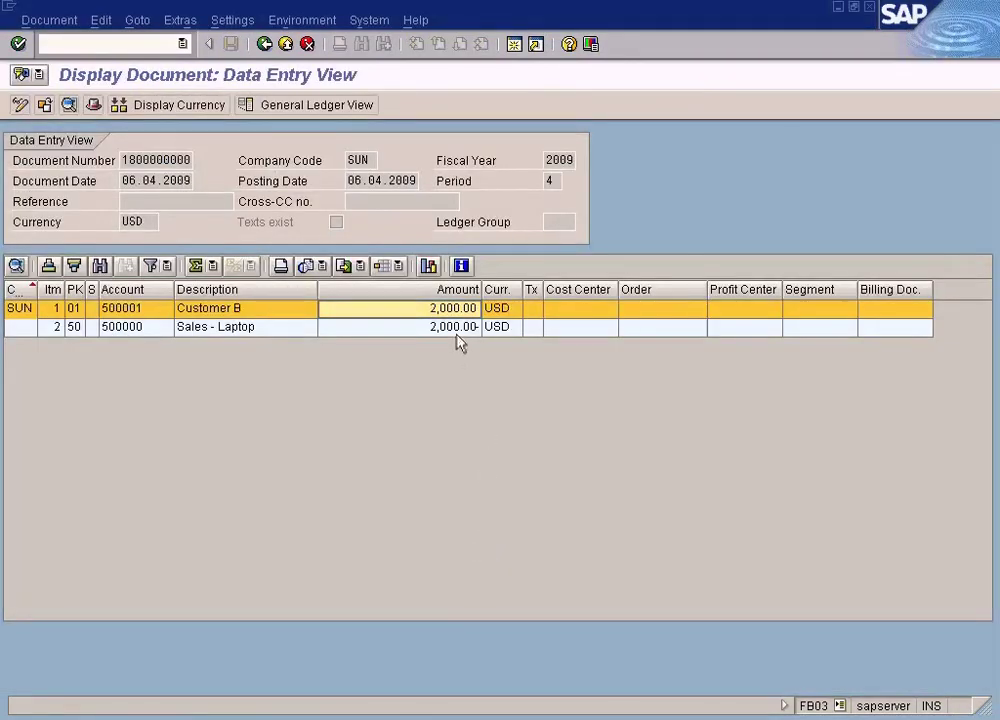
Step: Compare the Sales - Laptop amounts in the invoice and the simulated credit memo, and post the credit memo
click(457, 331)
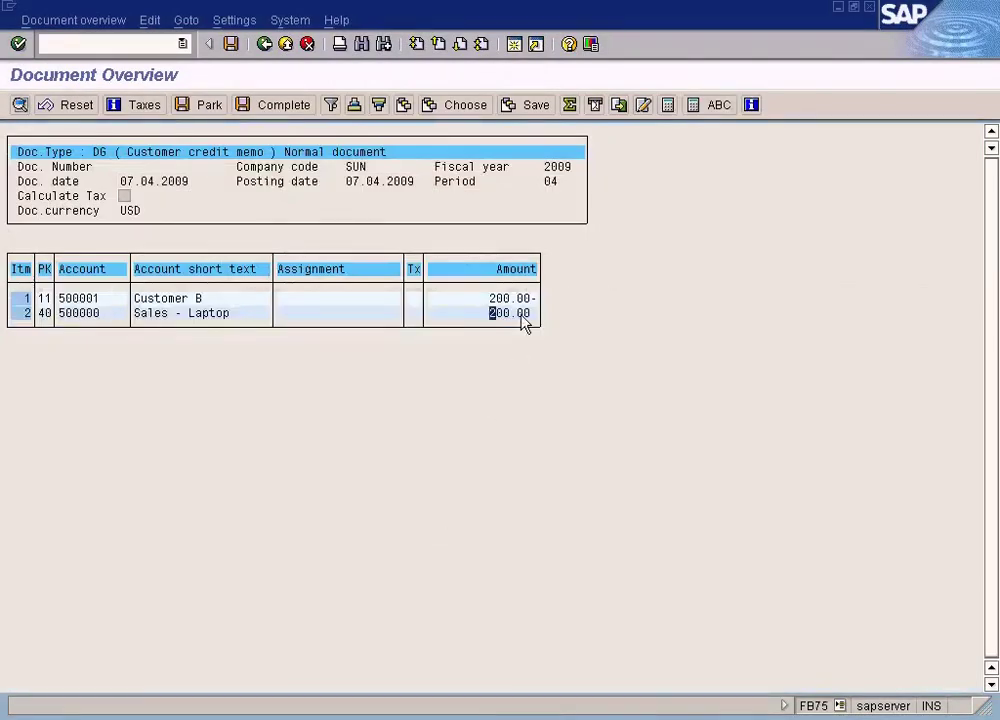
click(521, 316)
click(231, 45)
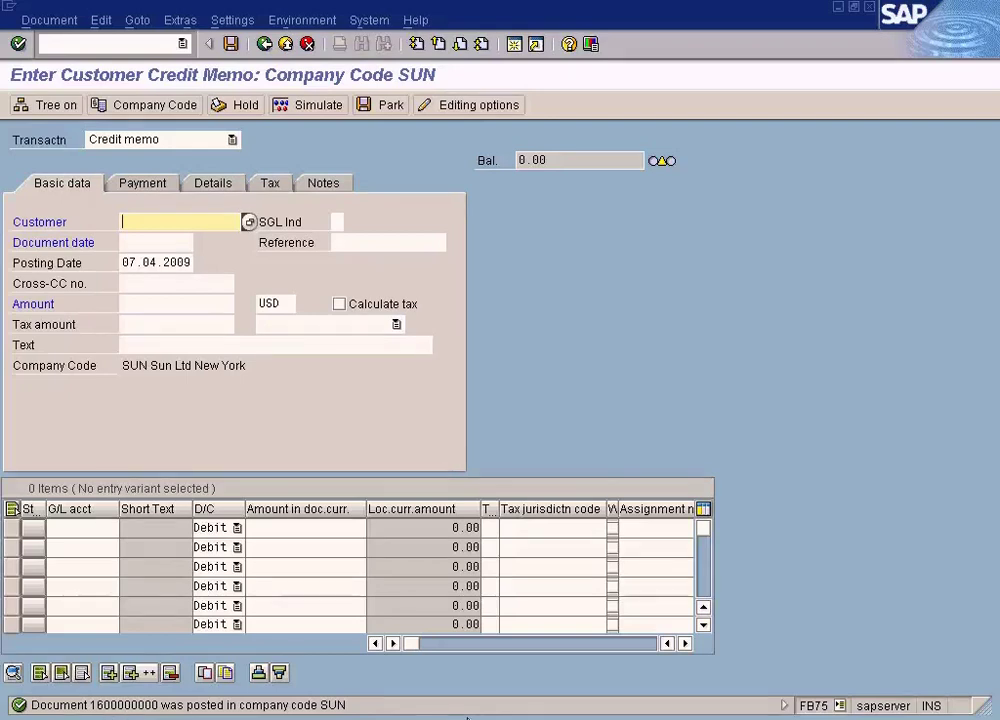
Step: Compare the first two digits of the original invoice's document number with those of the newly posted credit memo
click(489, 710)
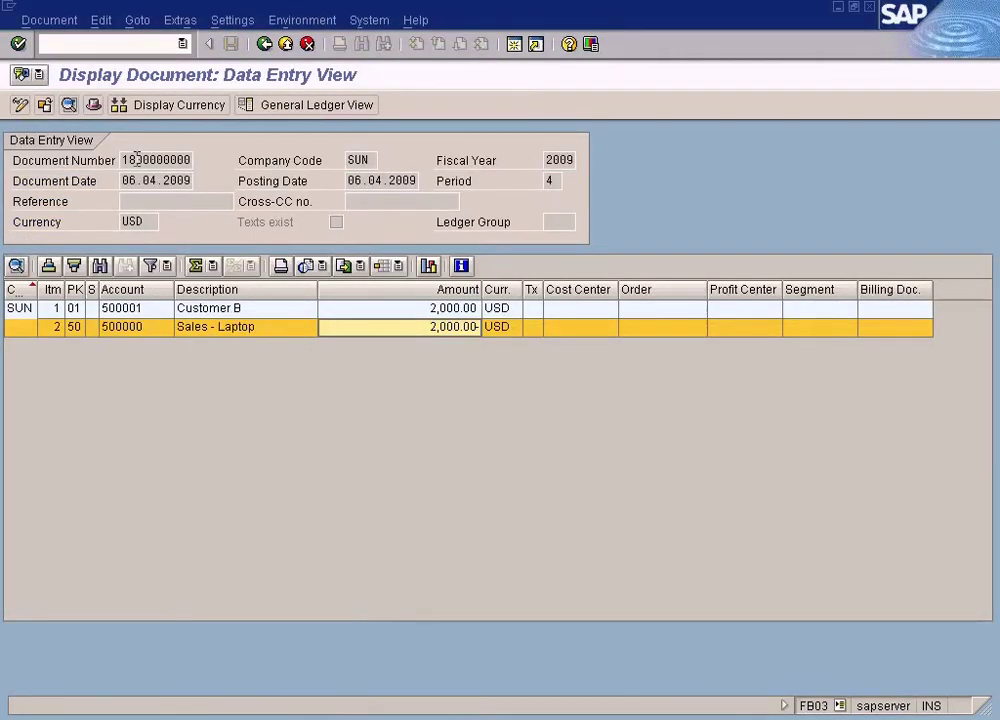
drag(129, 158, 129, 184)
key(F3)
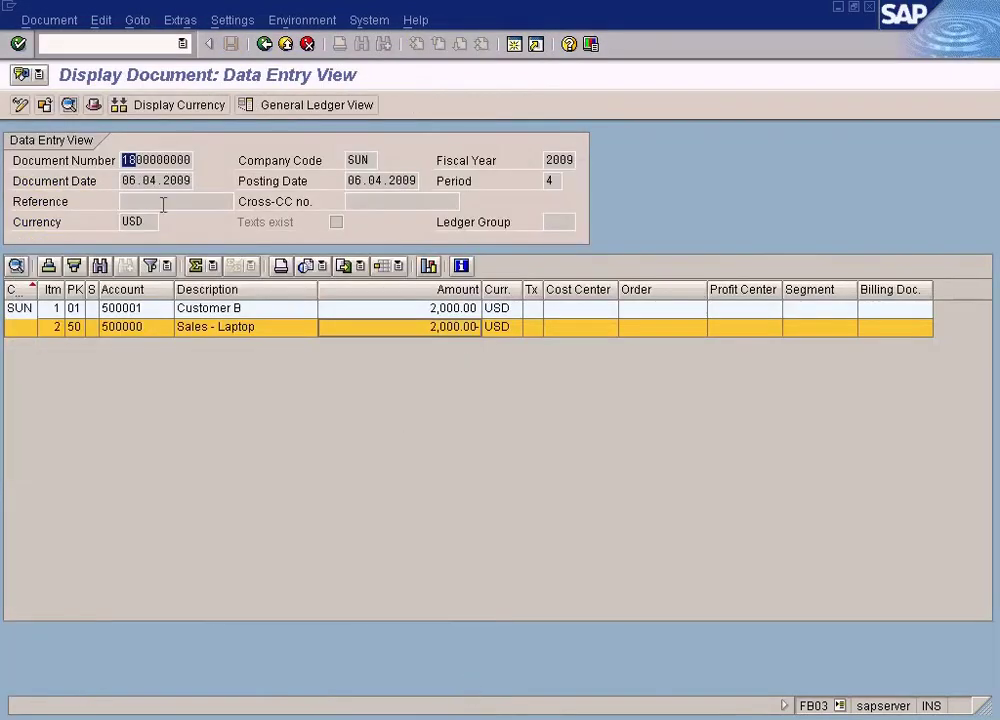
key(F3)
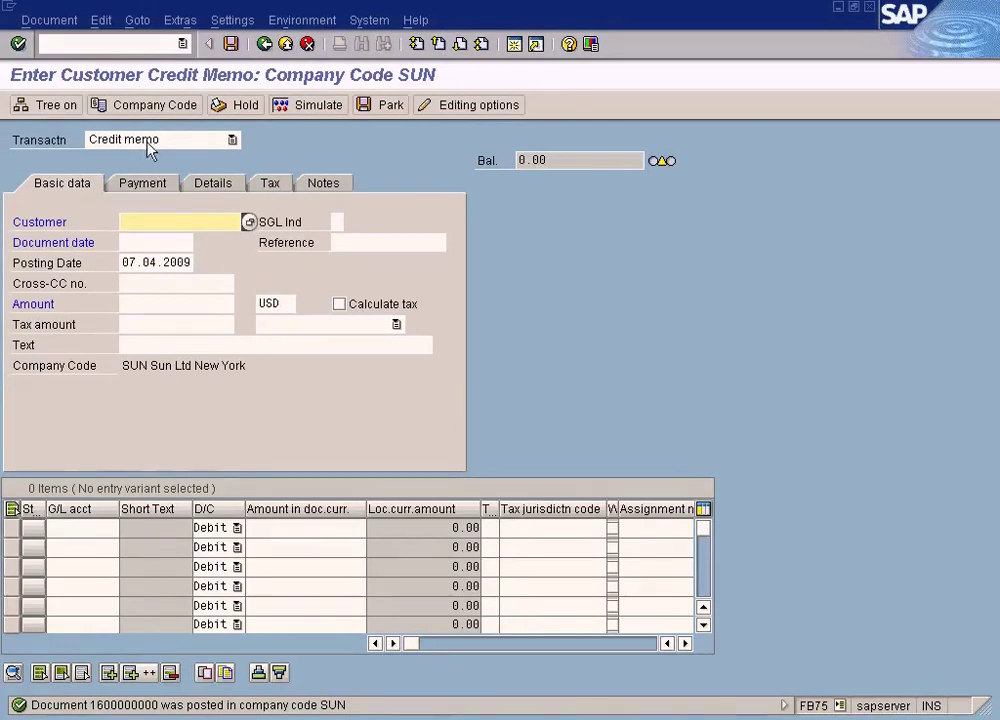
click(460, 704)
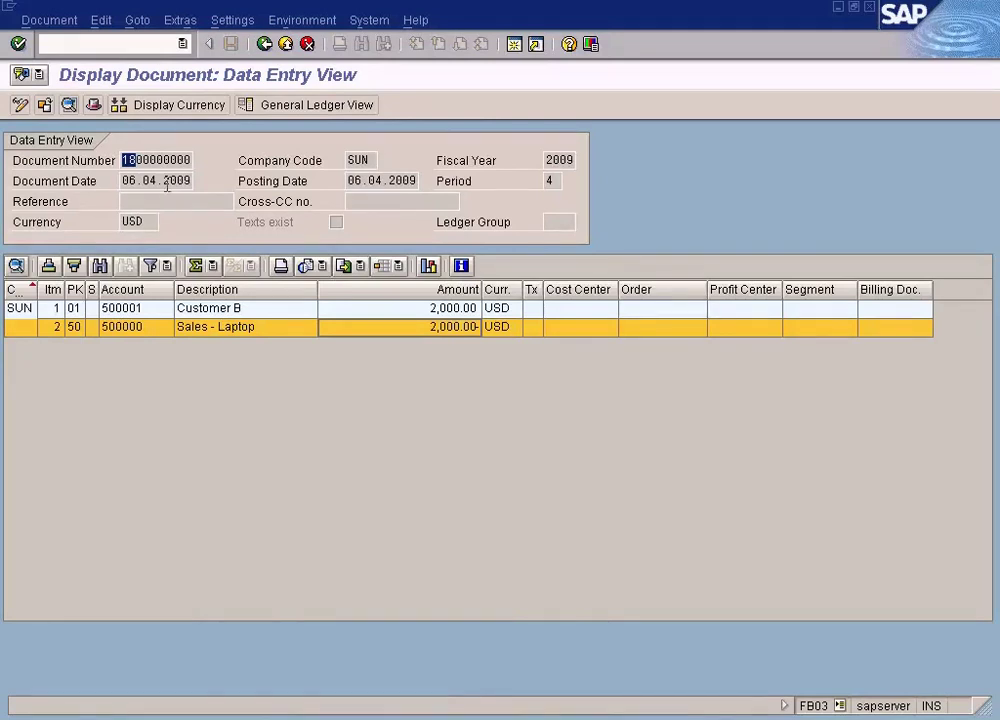
click(137, 158)
drag(137, 158, 118, 158)
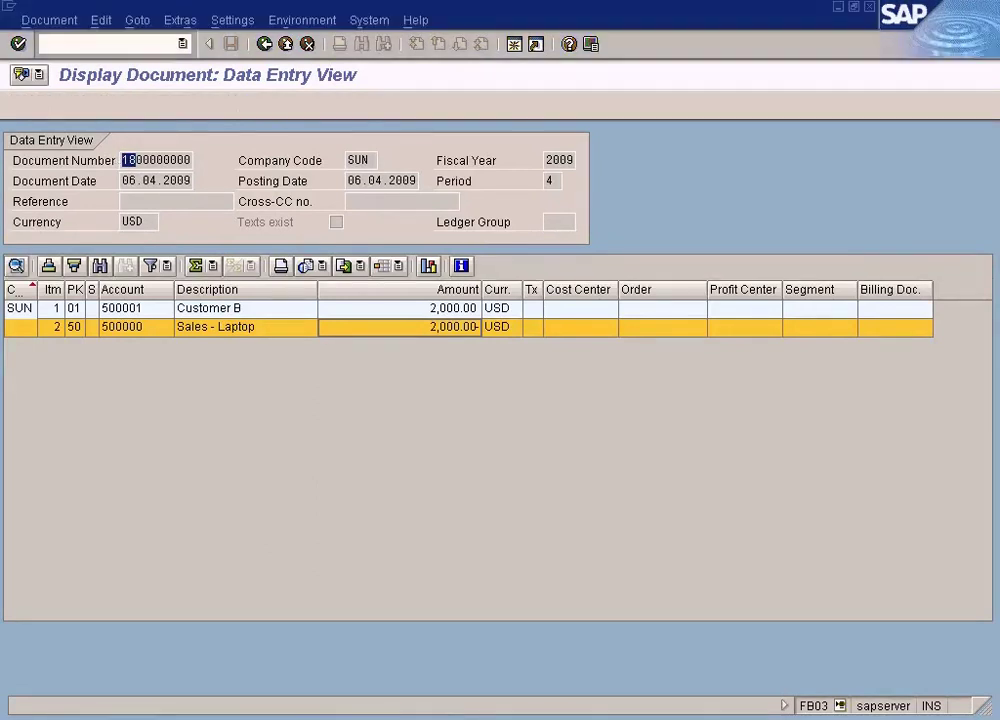
key(F3)
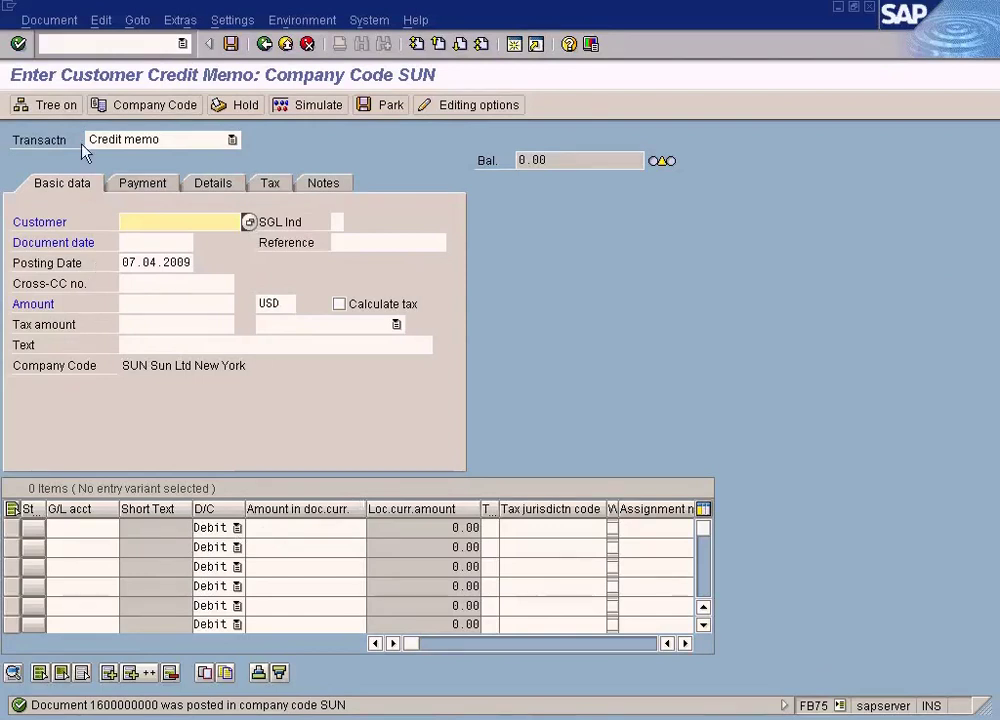
Step: Display the newly posted credit memo and examine its Customer B and Sales - Laptop line items
click(45, 20)
click(52, 64)
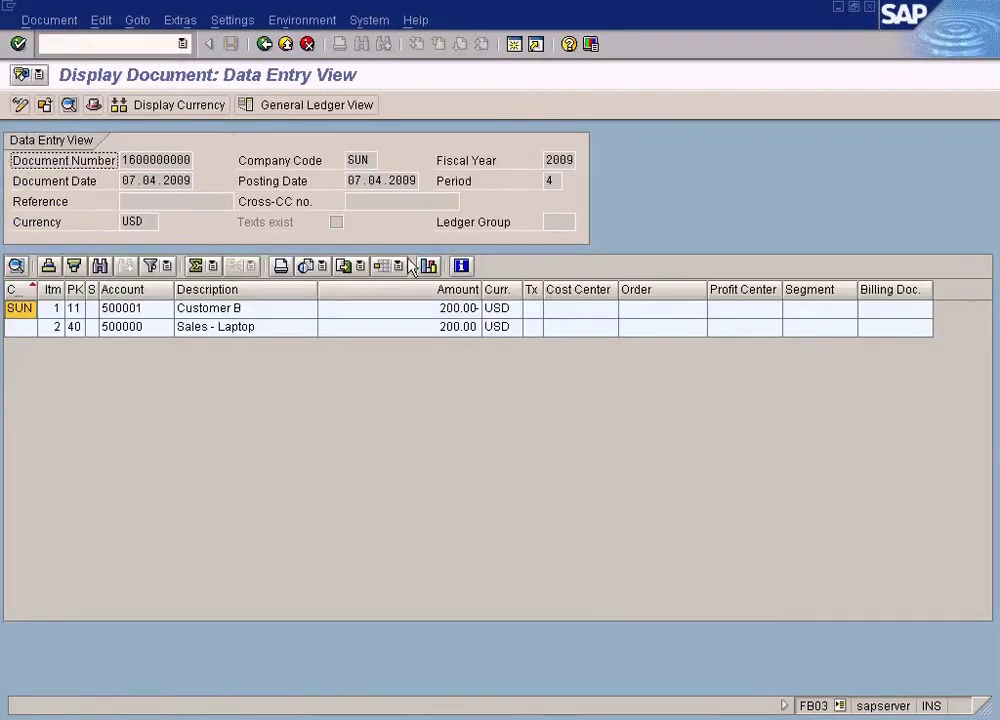
click(420, 310)
click(417, 327)
click(415, 311)
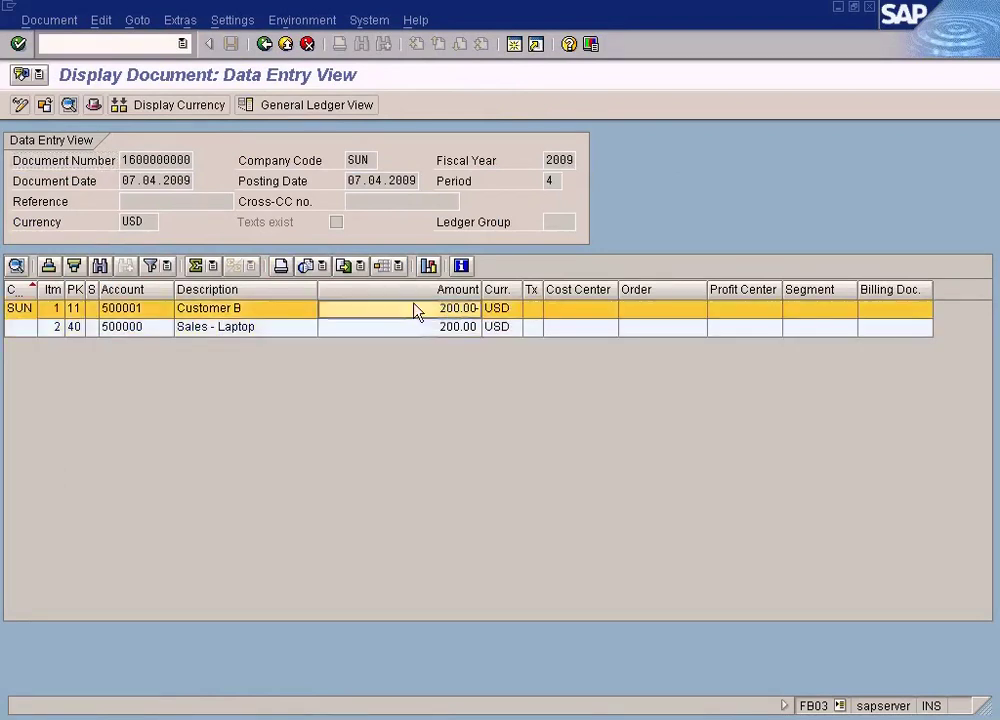
Step: Leave customer credit memo entry and open Display/Change Items (New) for General Ledger accounts
click(285, 46)
click(285, 46)
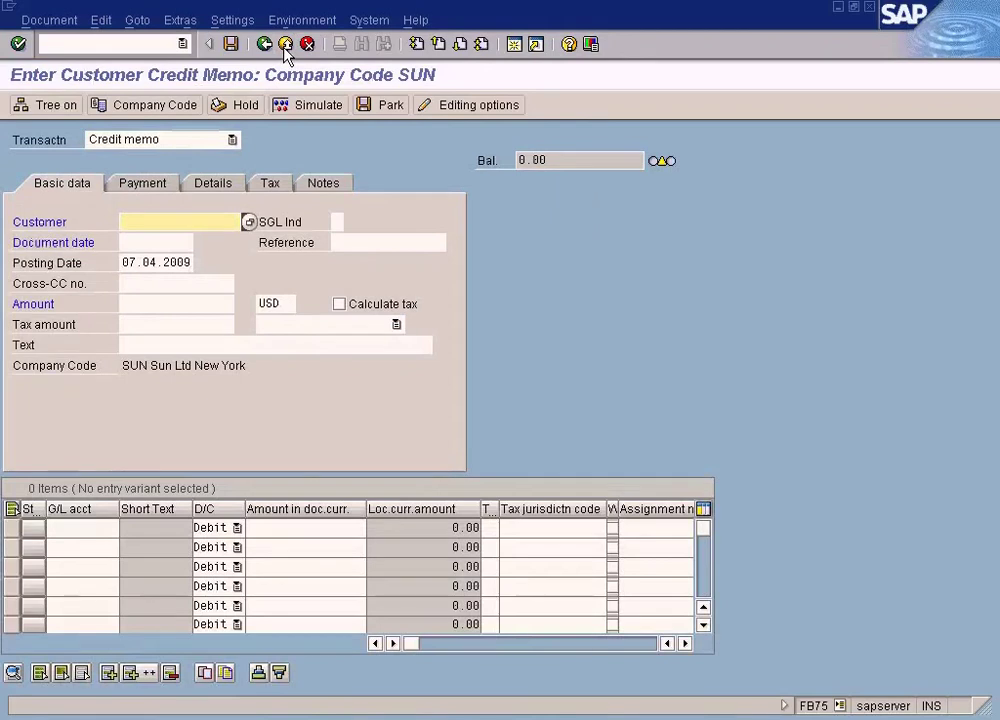
click(287, 47)
click(265, 373)
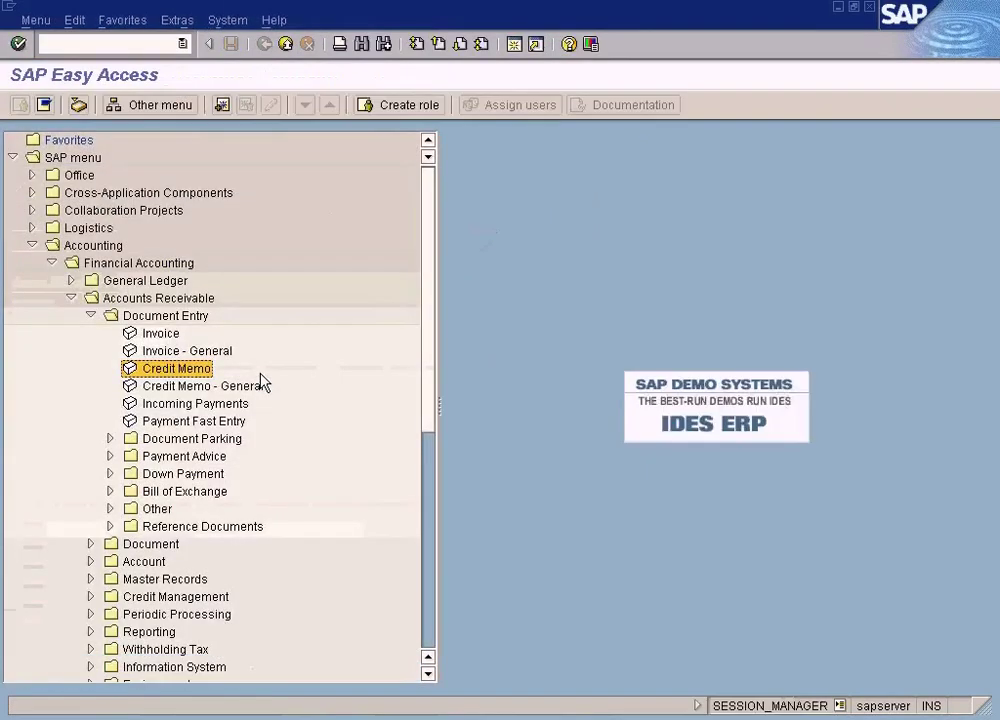
click(72, 281)
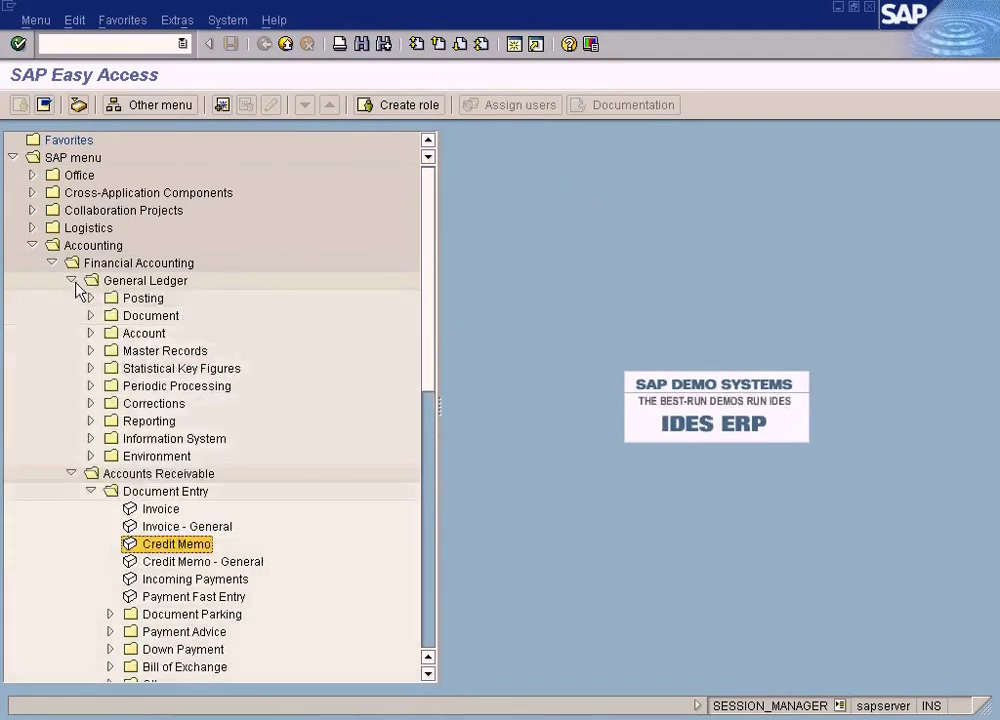
click(92, 335)
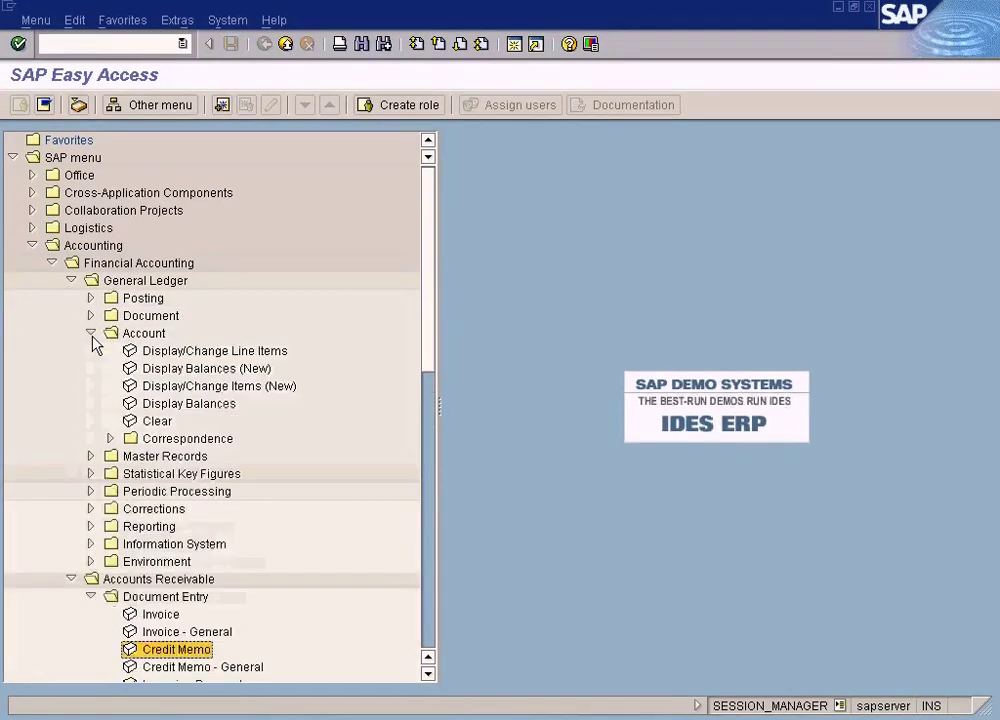
double_click(249, 387)
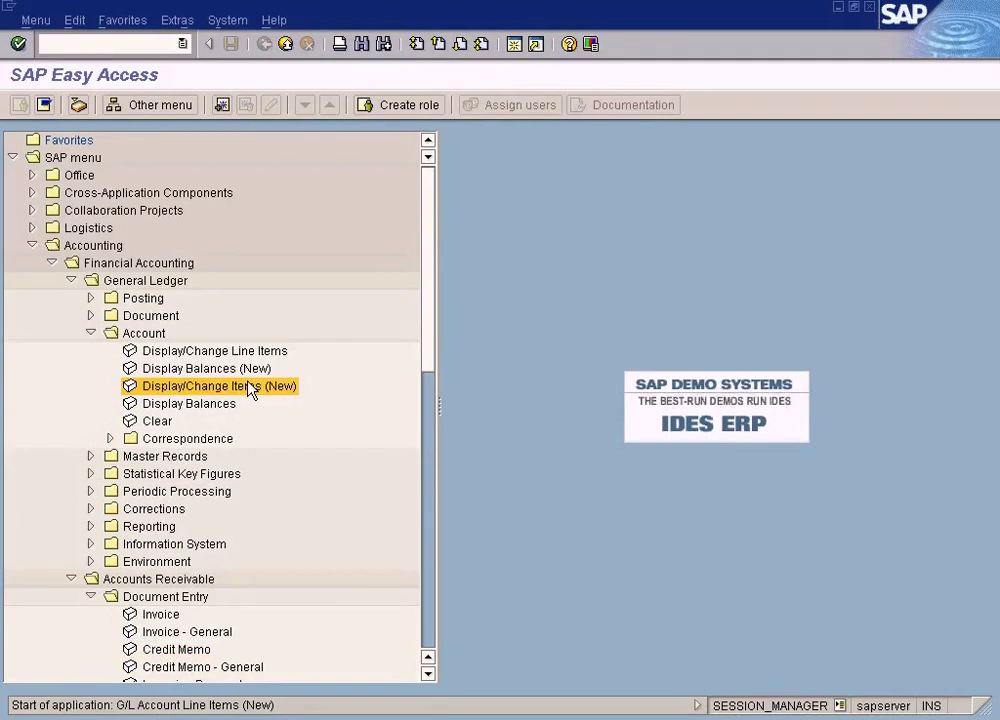
Step: Run the line item display for G/L account 500000 in company code SUN with all items included
text(500000)
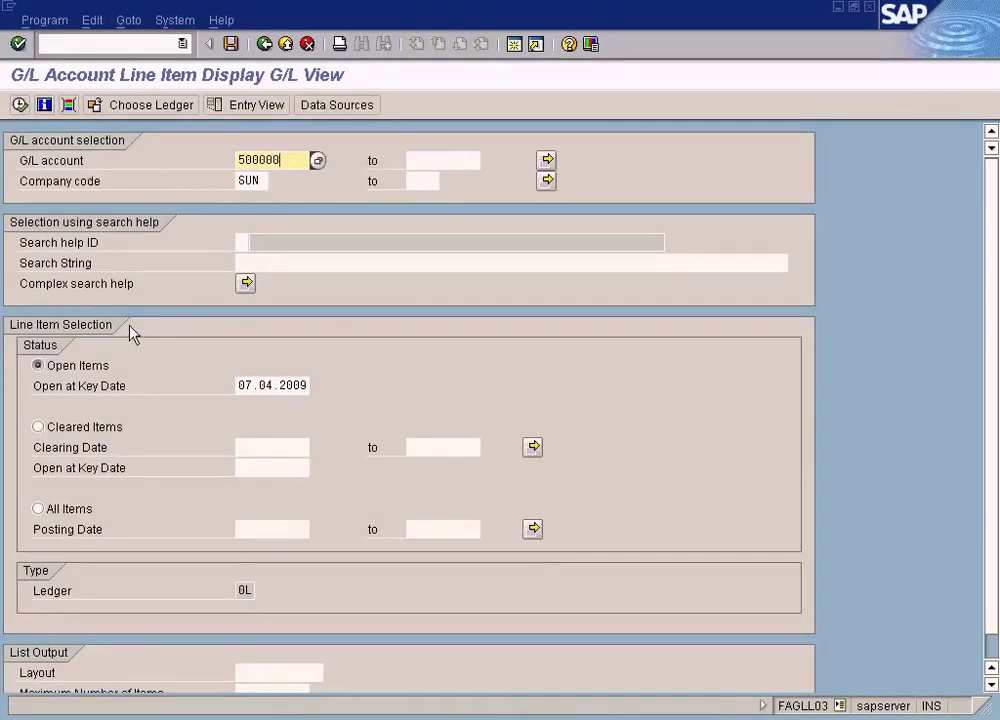
click(40, 508)
click(19, 105)
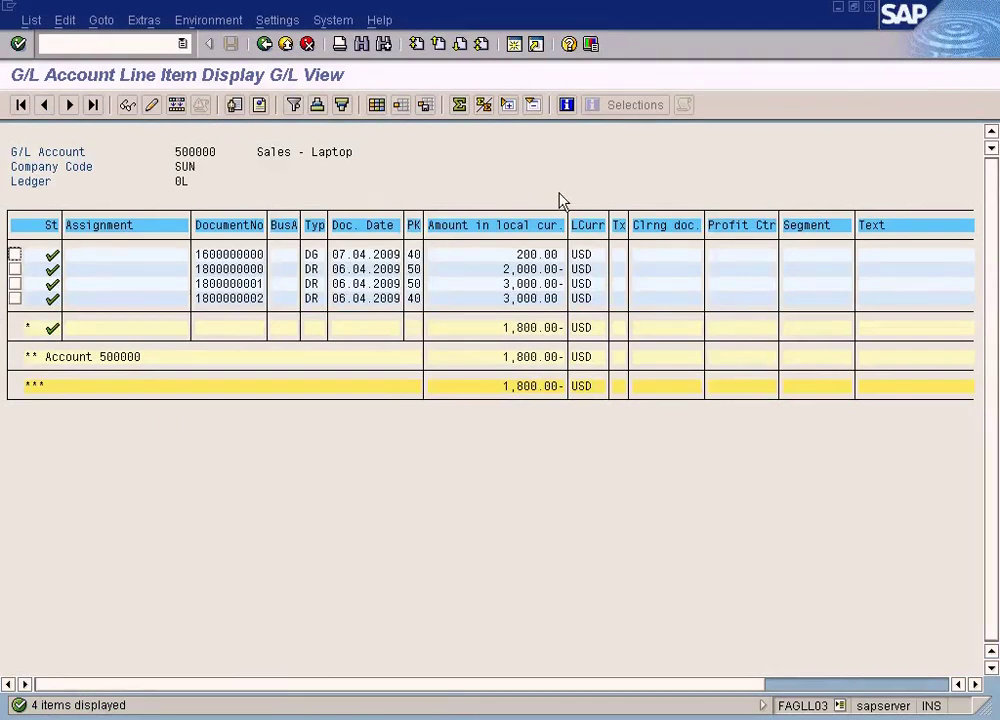
Step: Compare the 2,000.00 line in the Sales - Laptop list with the original invoice, and examine the 200.00 return line
double_click(518, 270)
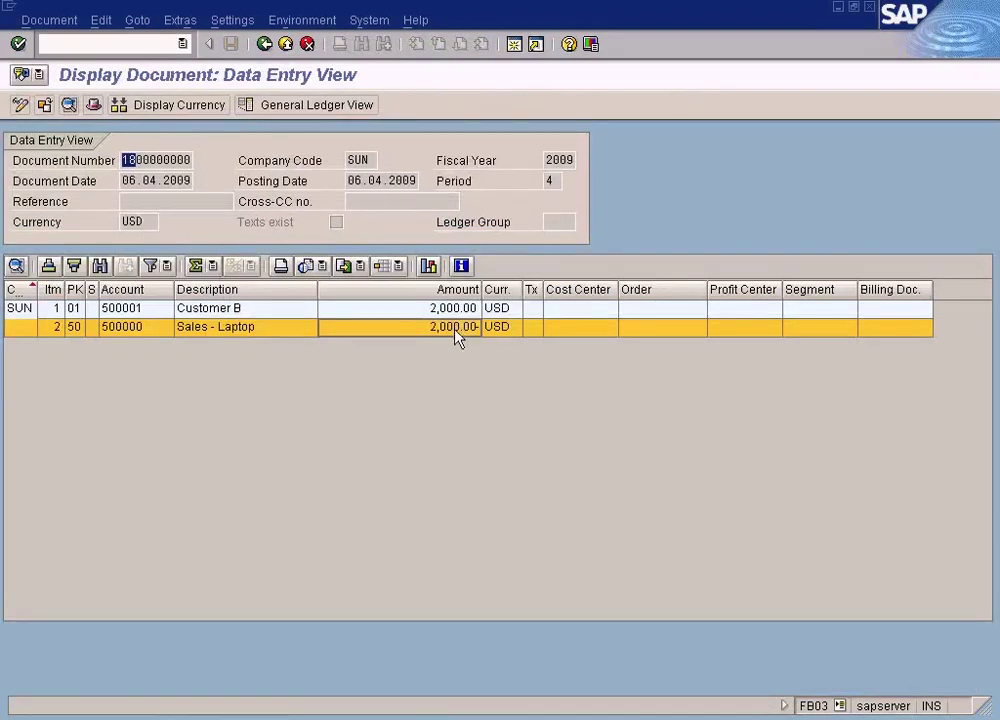
key(F3)
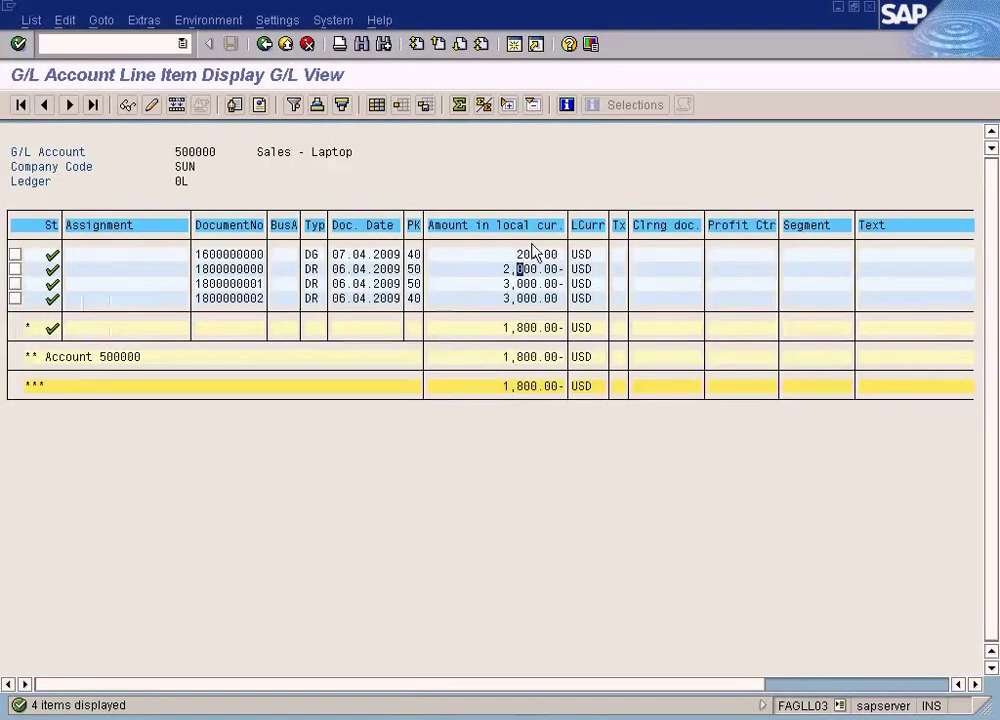
click(534, 254)
key(Left)
key(Left)
key(Left)
key(Left)
click(539, 254)
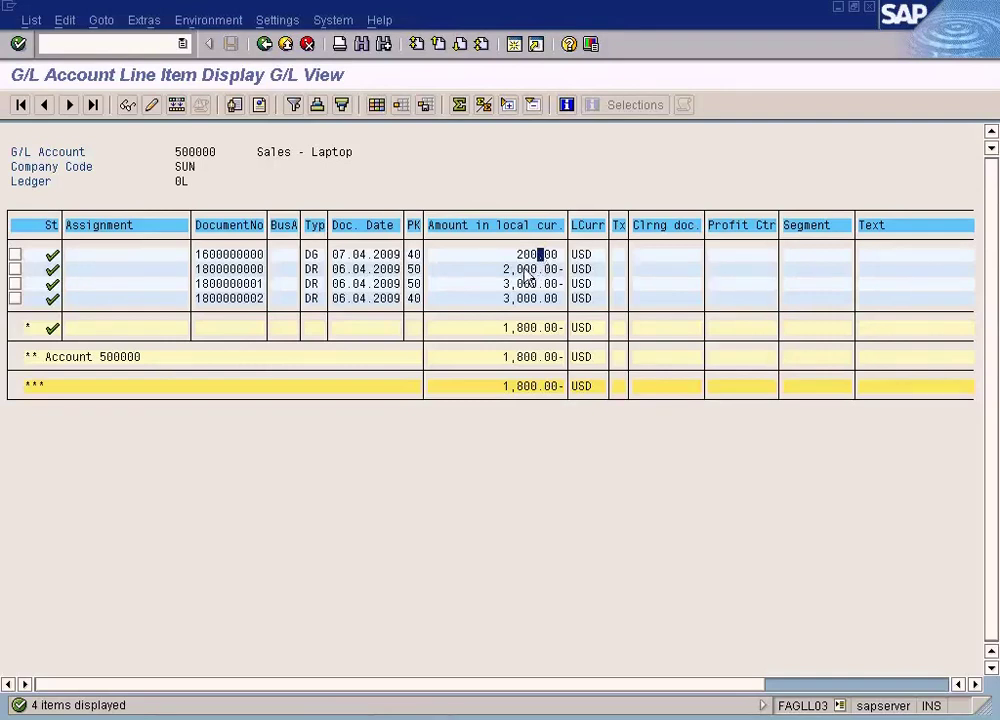
Step: Check the account subtotal against the sales, return and 3,000.00 lines in the Sales - Laptop list
click(553, 257)
click(554, 267)
click(521, 328)
click(520, 284)
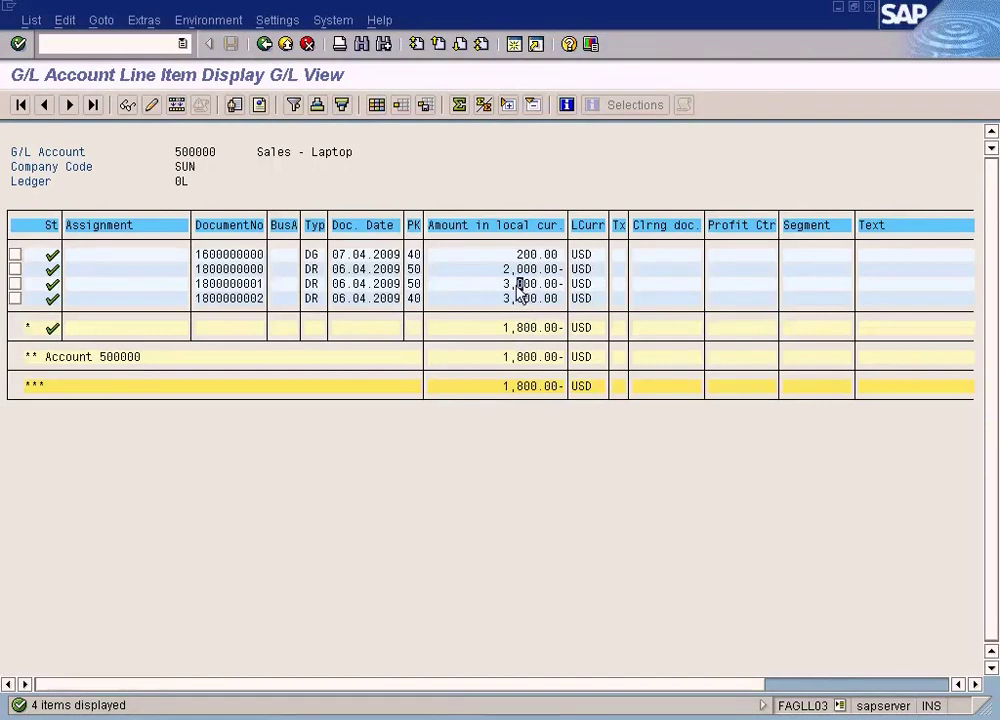
click(512, 288)
Step: Look up the wrongly posted $3000 sale to customer C002 in the Word transaction table and return to the SAP line item list
click(700, 716)
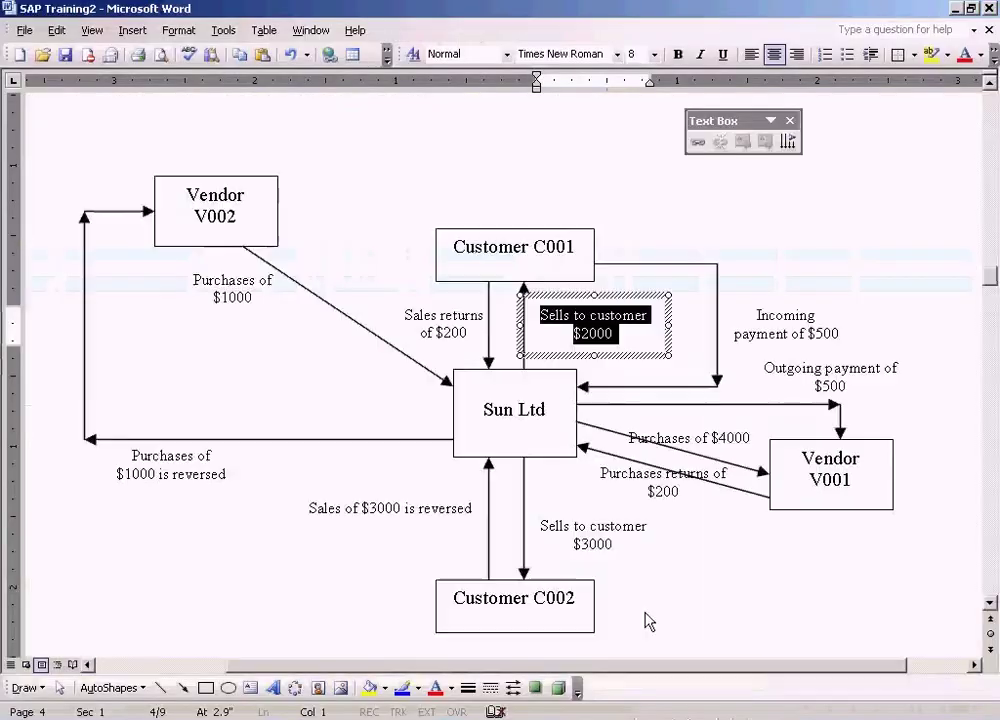
scroll(996, 570, down, 15)
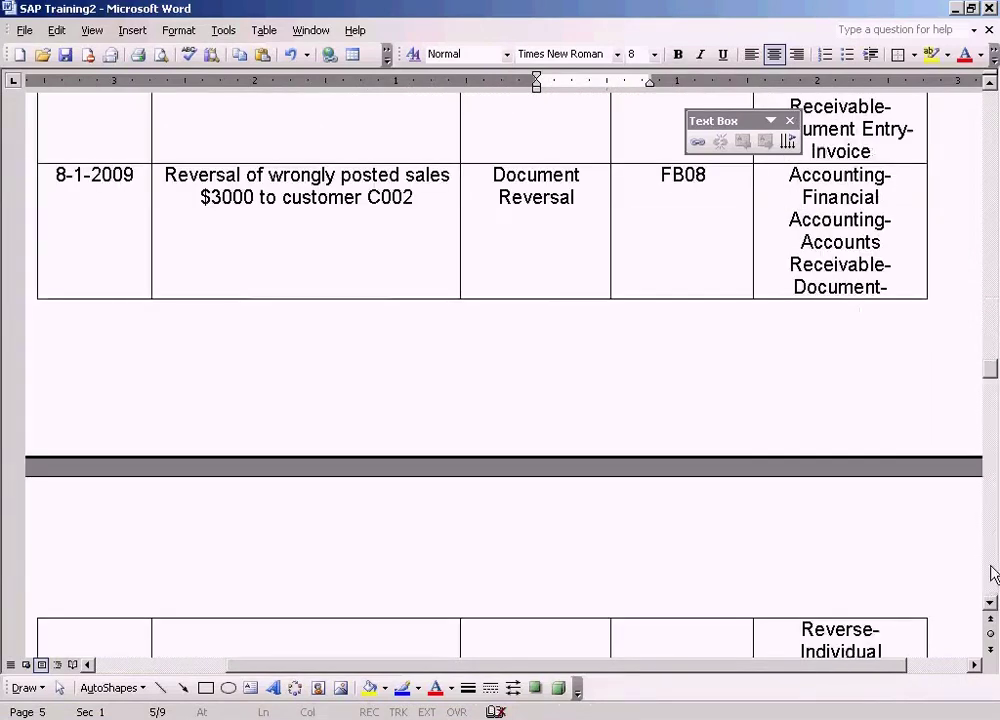
click(292, 197)
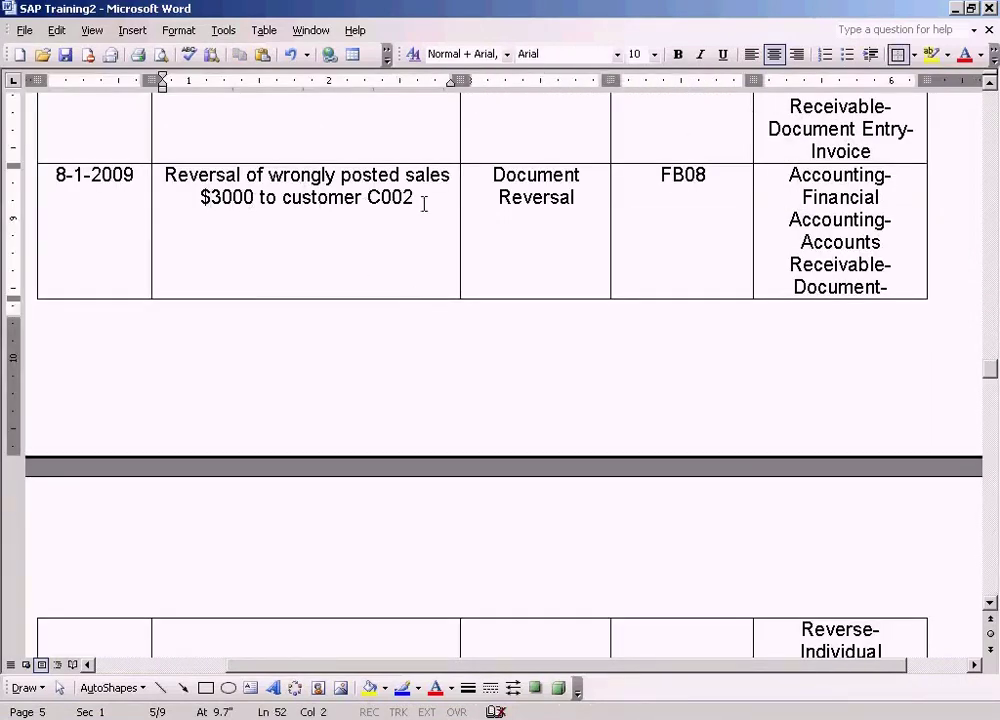
drag(424, 204, 206, 197)
key(alt+Tab)
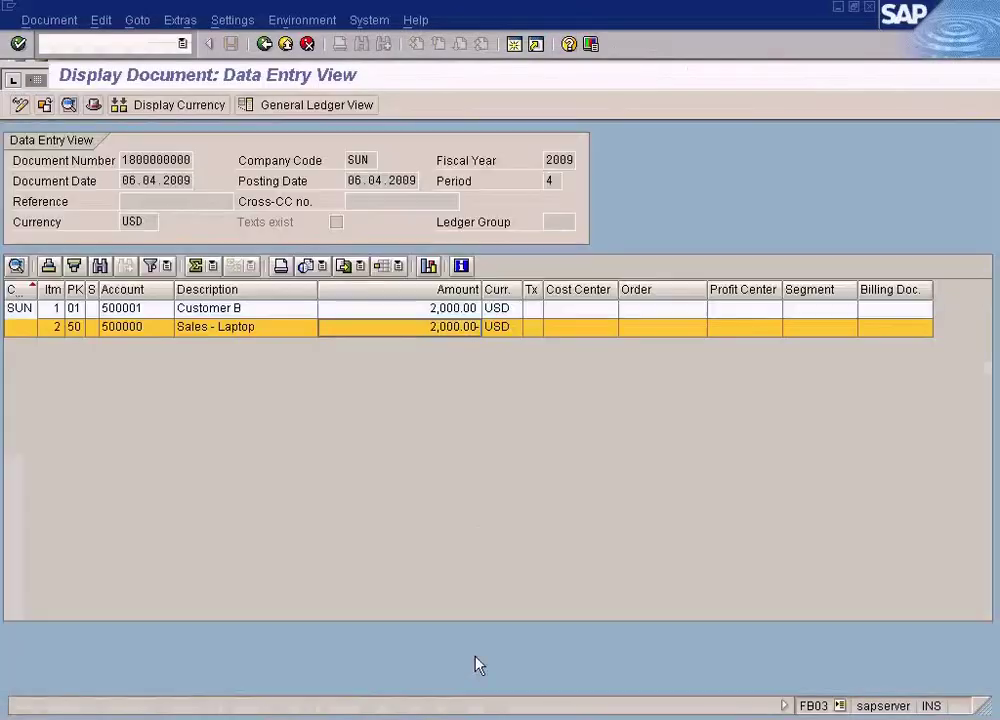
key(F2)
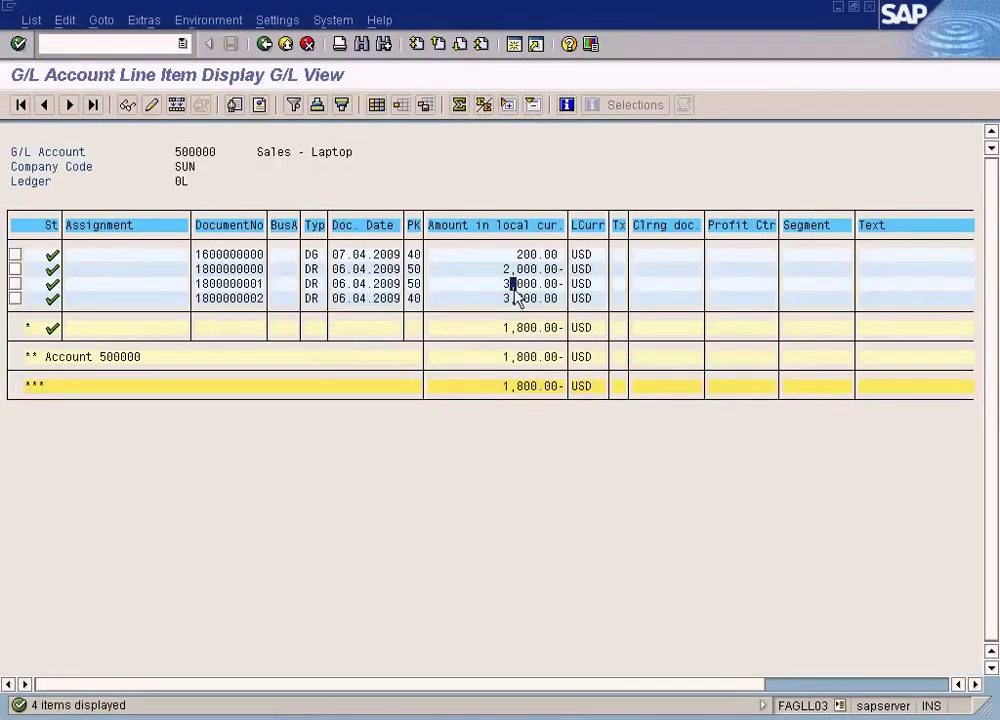
Step: Compare the two offsetting 3,000.00 lines in the Sales - Laptop list and examine the credit memo's amount and document number
click(518, 297)
click(538, 284)
click(540, 298)
click(540, 284)
click(548, 298)
click(531, 254)
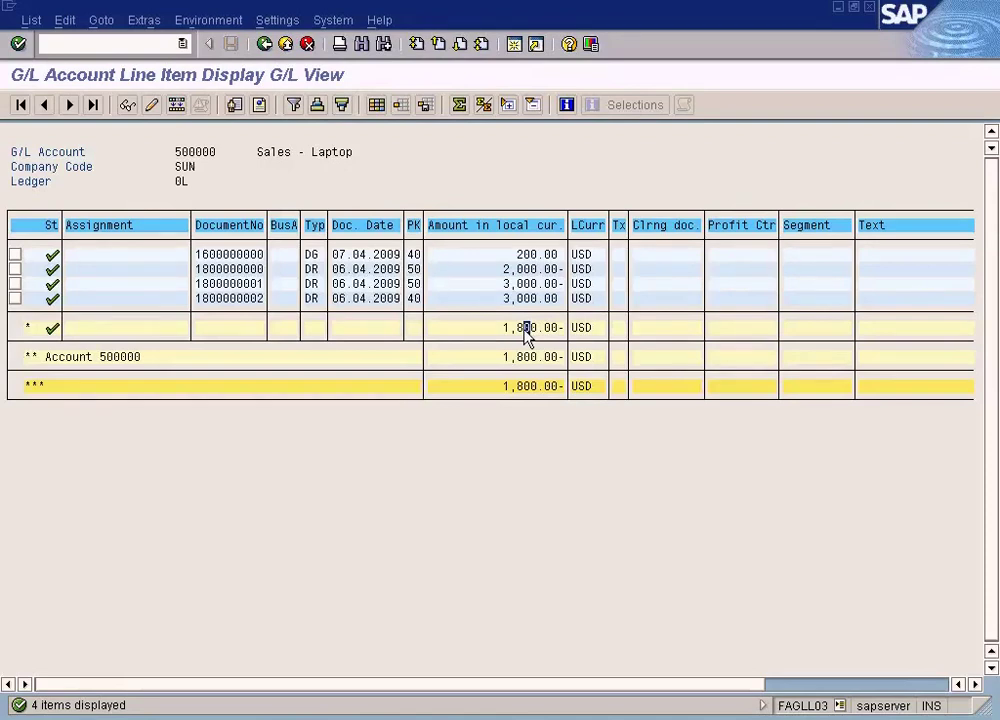
click(203, 254)
click(238, 256)
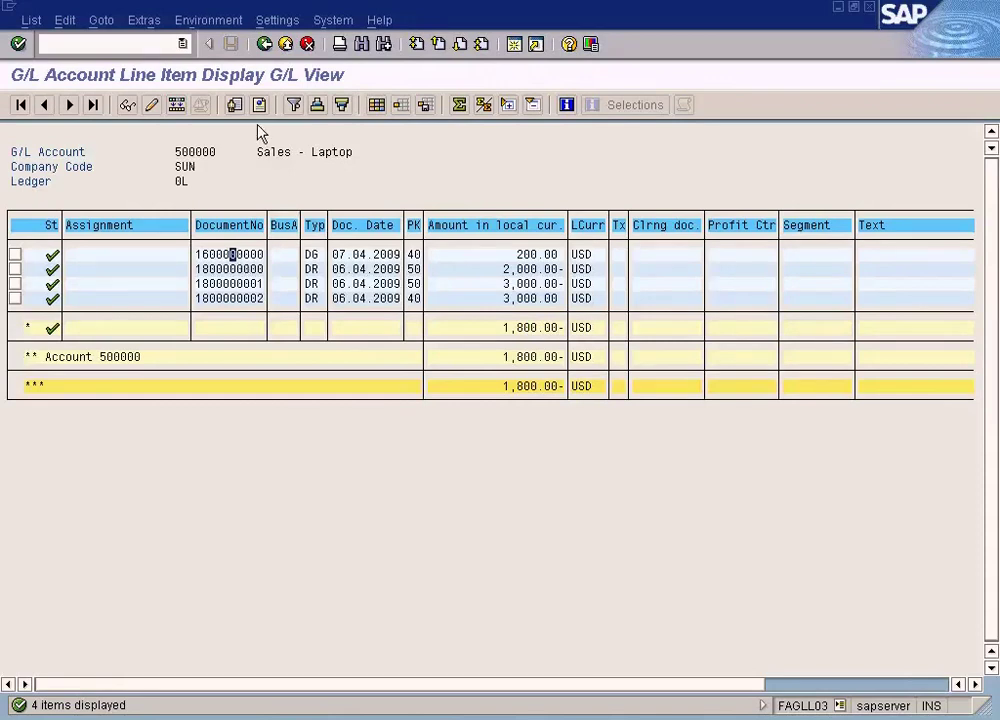
Step: Leave the Sales - Laptop line item list and open the Accounts Receivable display of customer line items
click(264, 44)
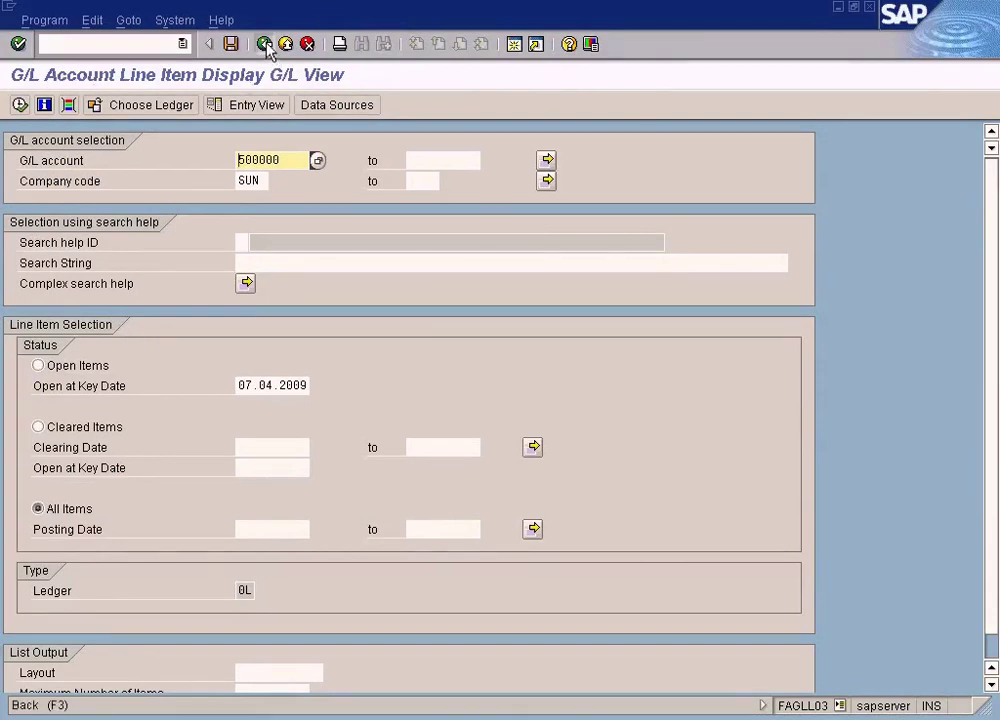
click(264, 44)
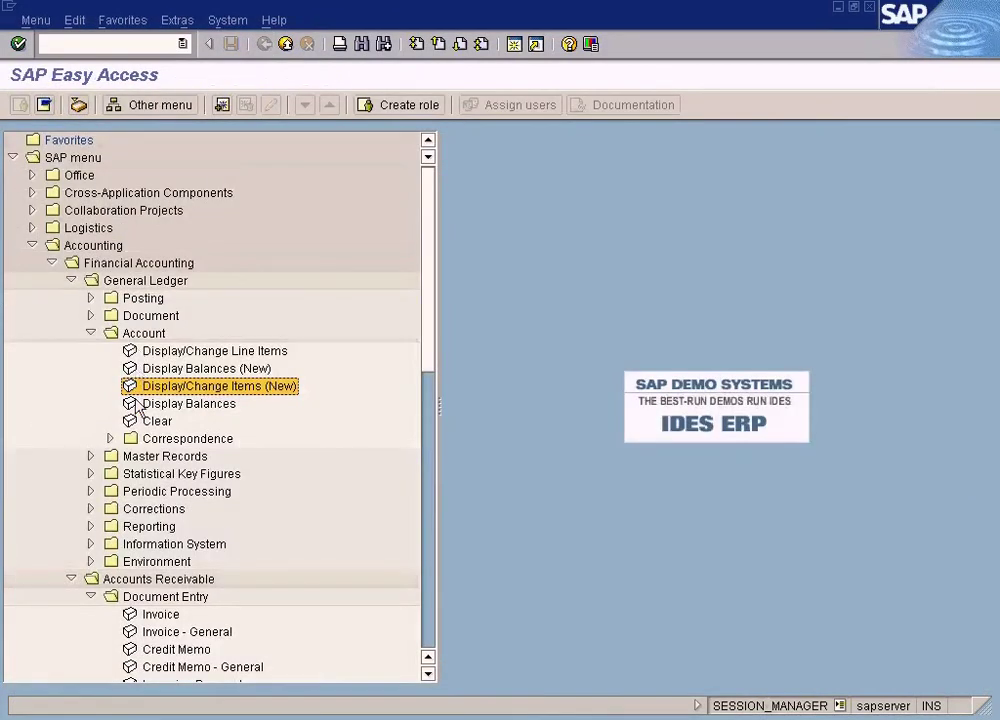
scroll(135, 410, down, 1)
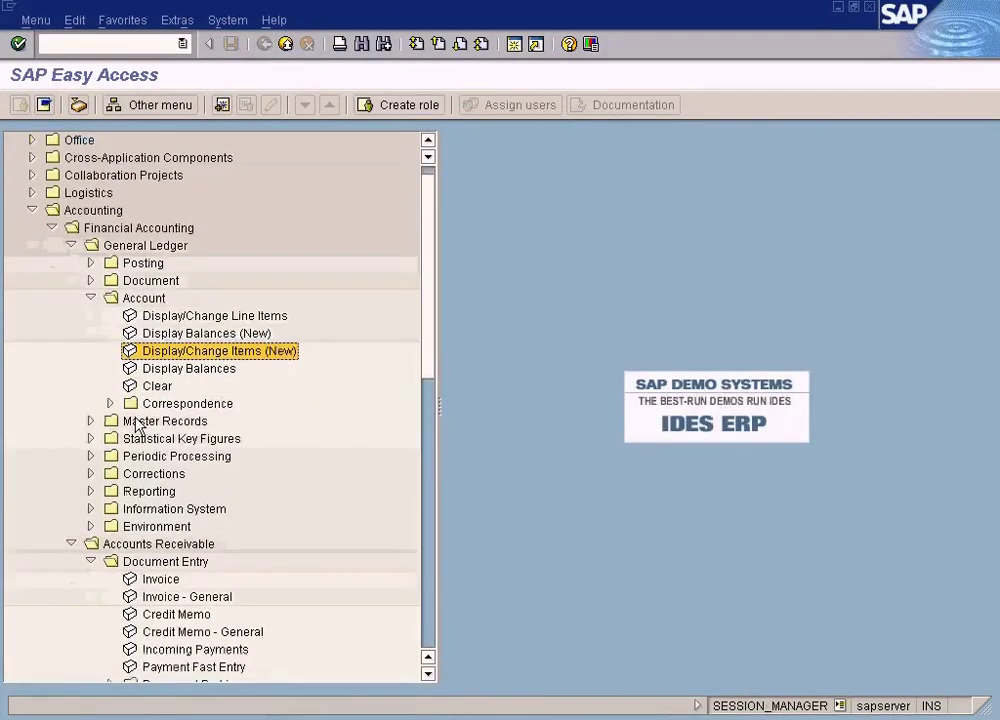
click(71, 245)
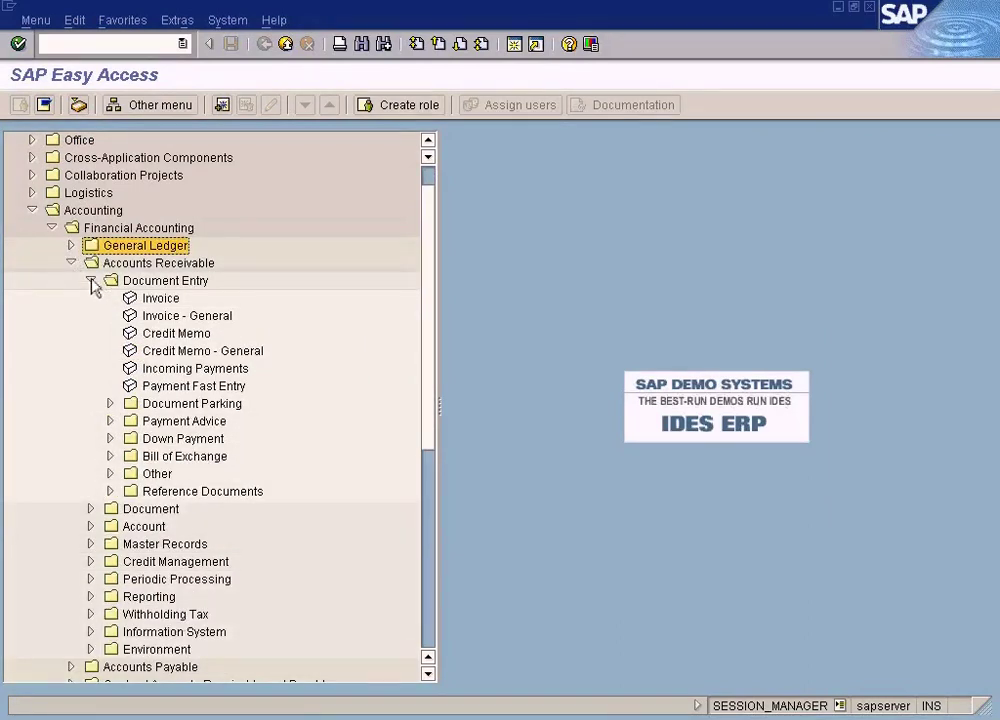
click(90, 281)
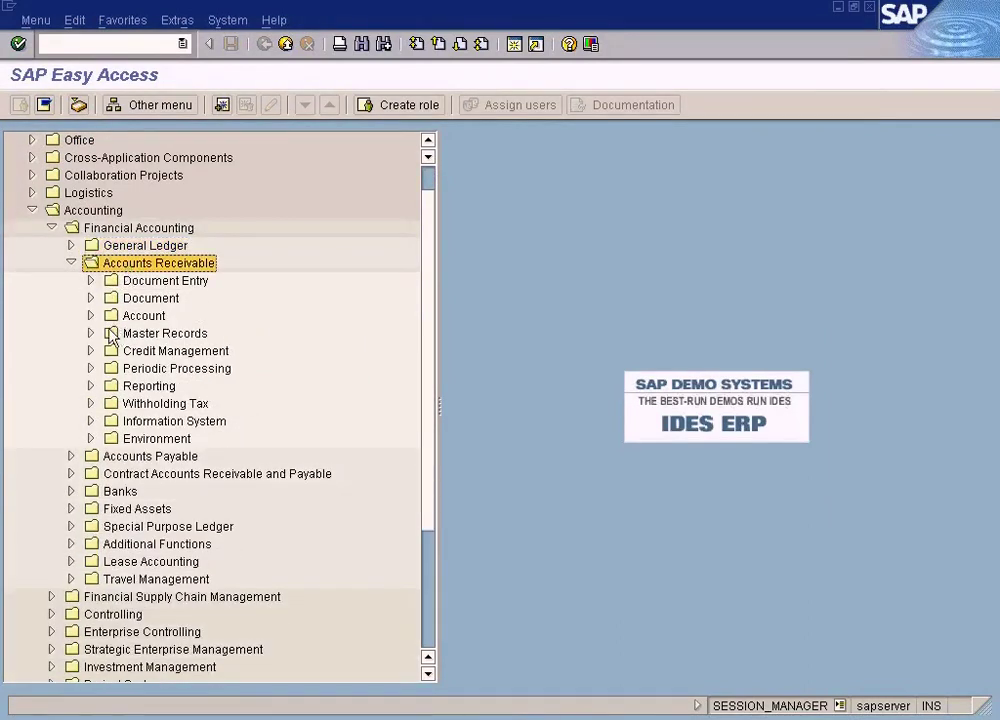
click(91, 316)
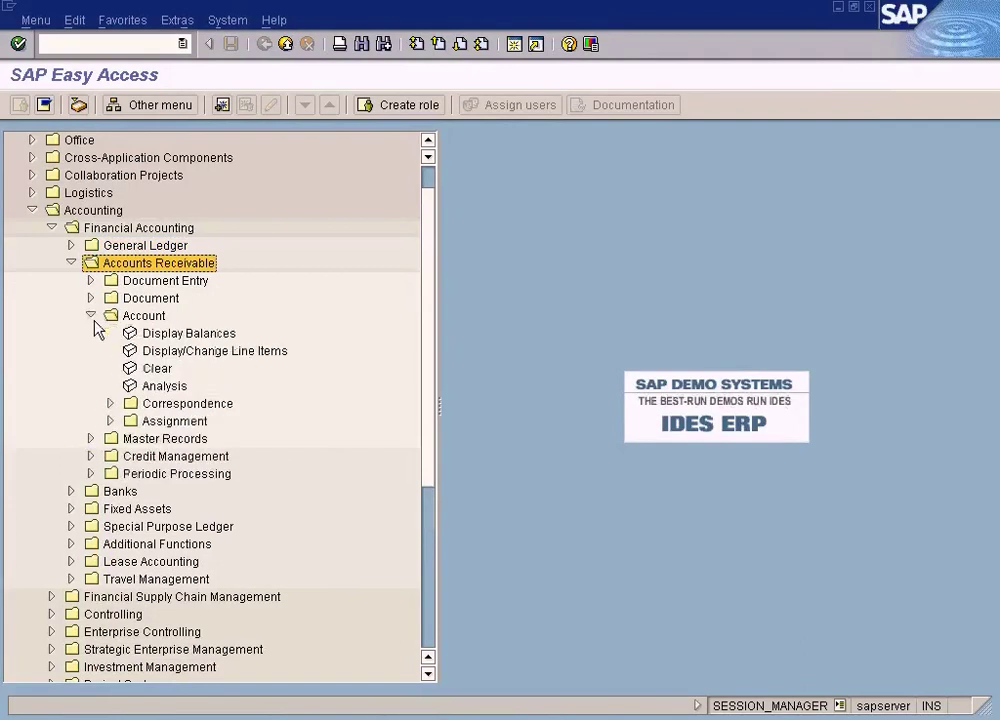
click(240, 352)
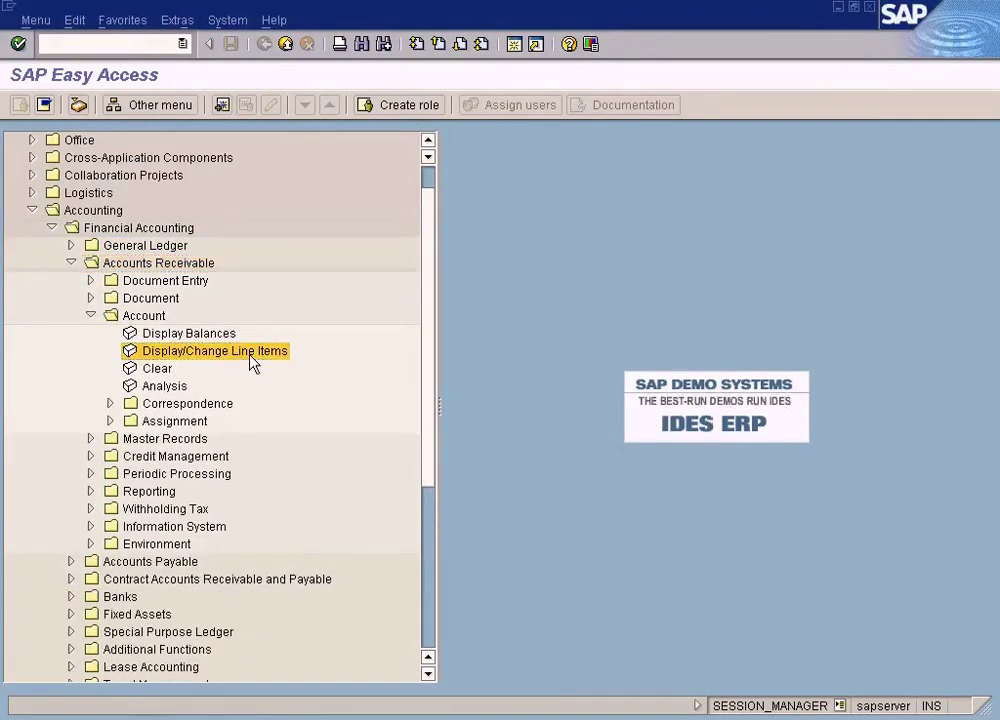
double_click(251, 358)
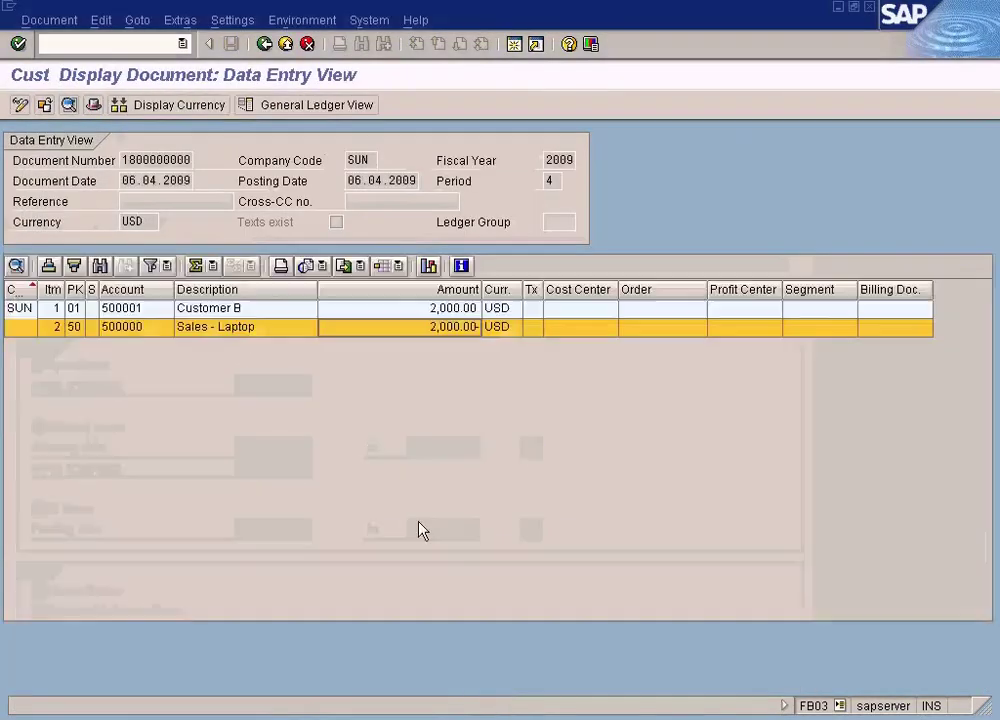
Step: Look up Customer B's account in the original invoice document, enter it as the customer account, and list all items
click(140, 310)
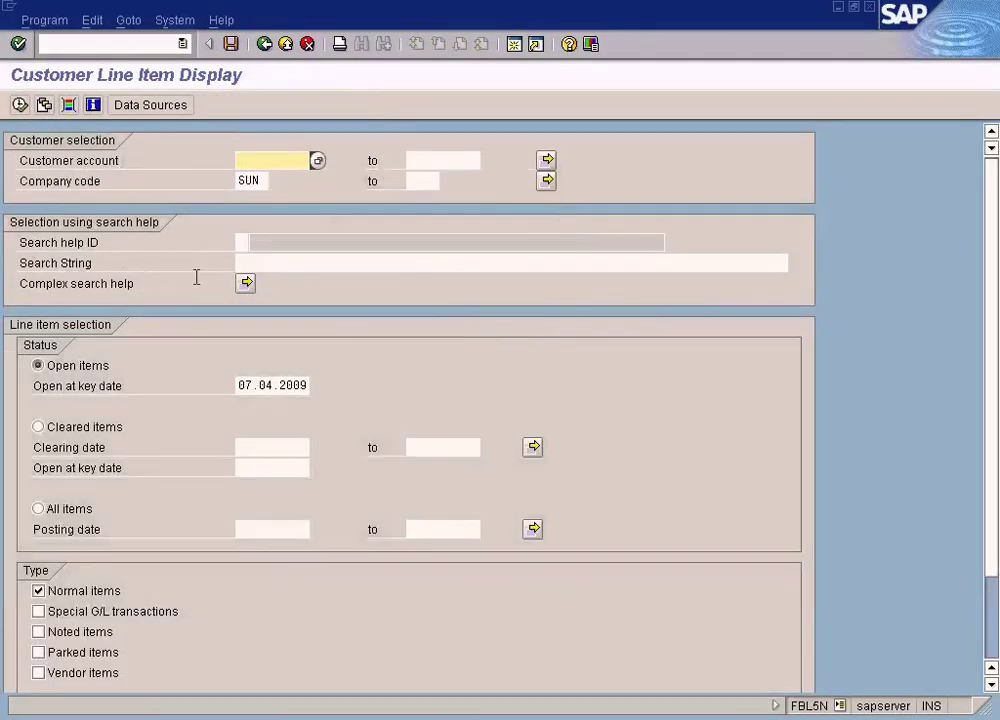
text(500001)
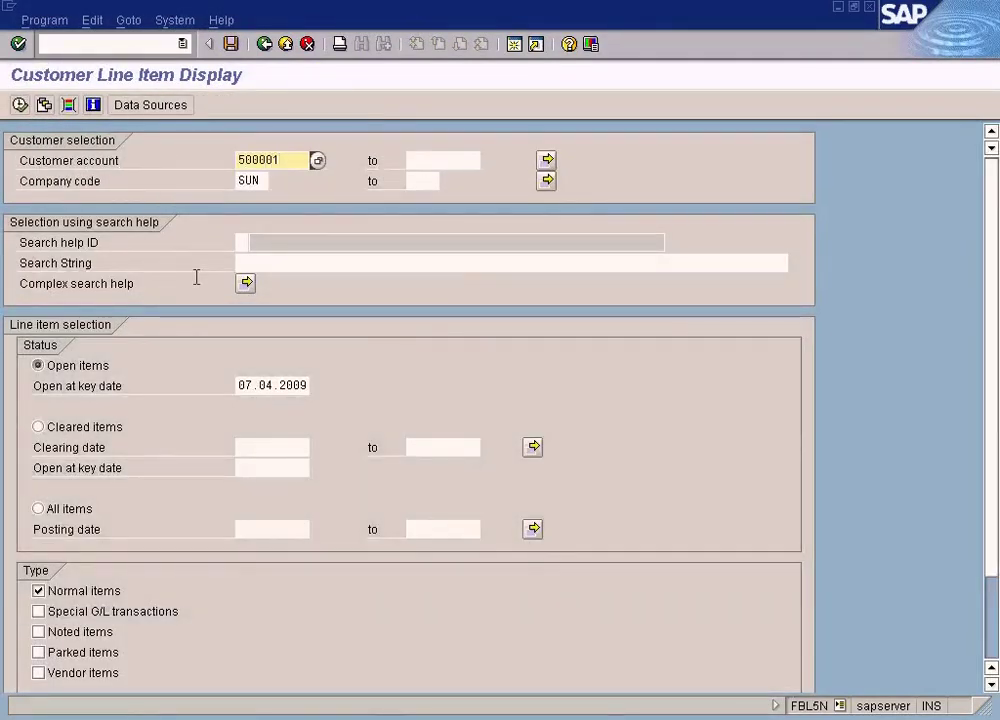
click(40, 509)
click(19, 104)
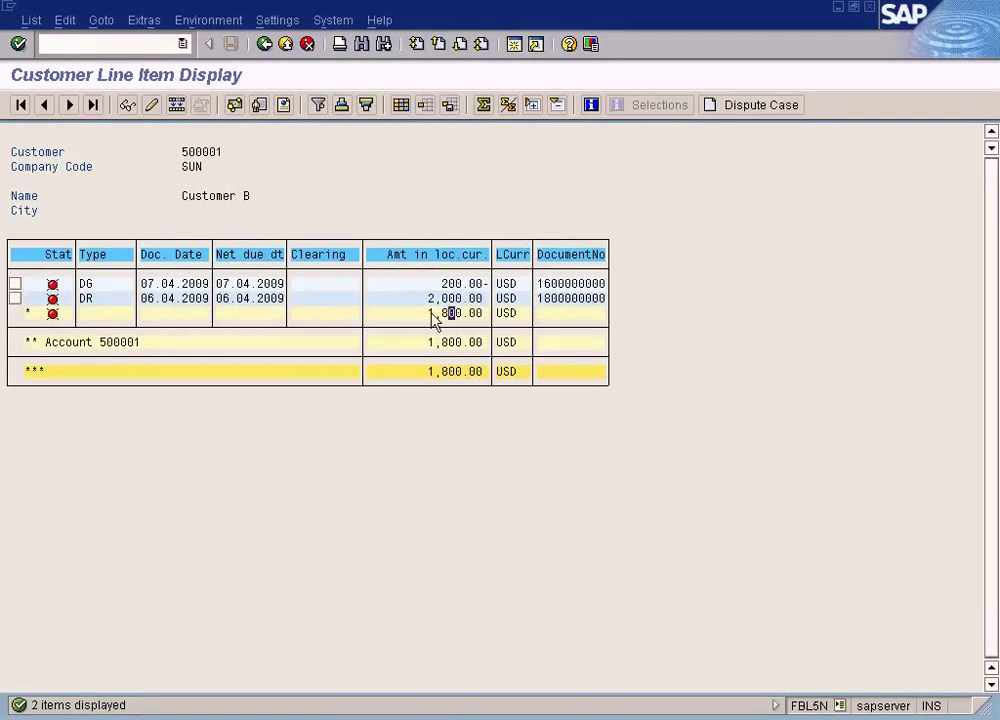
Step: Check the account total and the subtotal in Customer B's line item list
click(442, 341)
click(449, 313)
click(459, 314)
click(451, 314)
Step: Switch to the Word document and compare the $2000 sale with the $200 sales return for Customer C001 in the data flow diagram
key(alt+Tab)
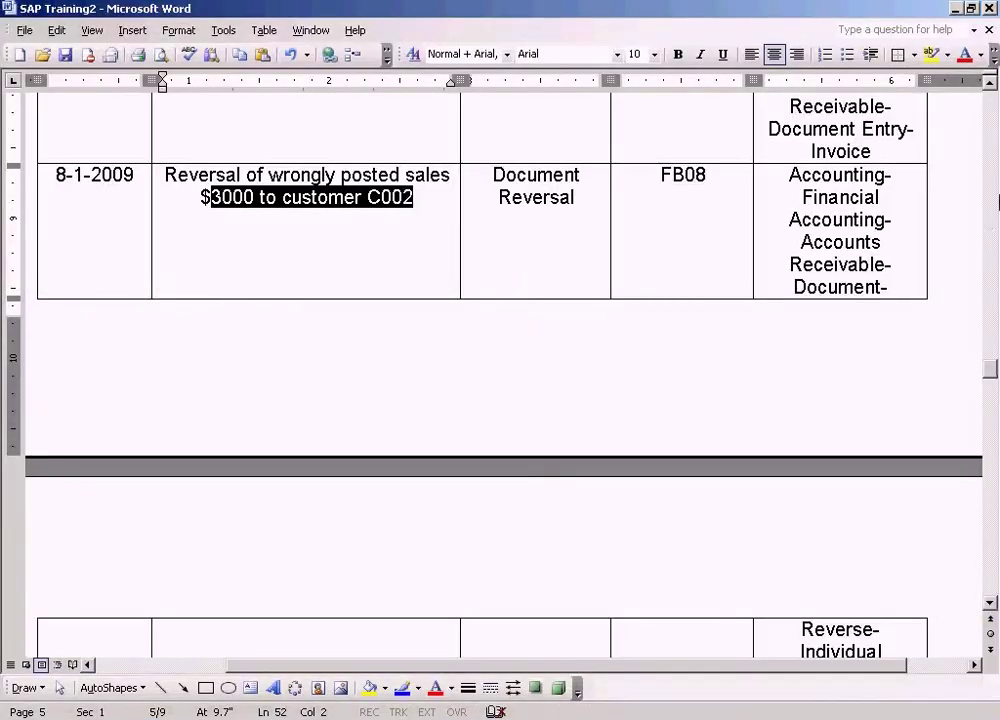
click(993, 130)
click(993, 130)
click(993, 130)
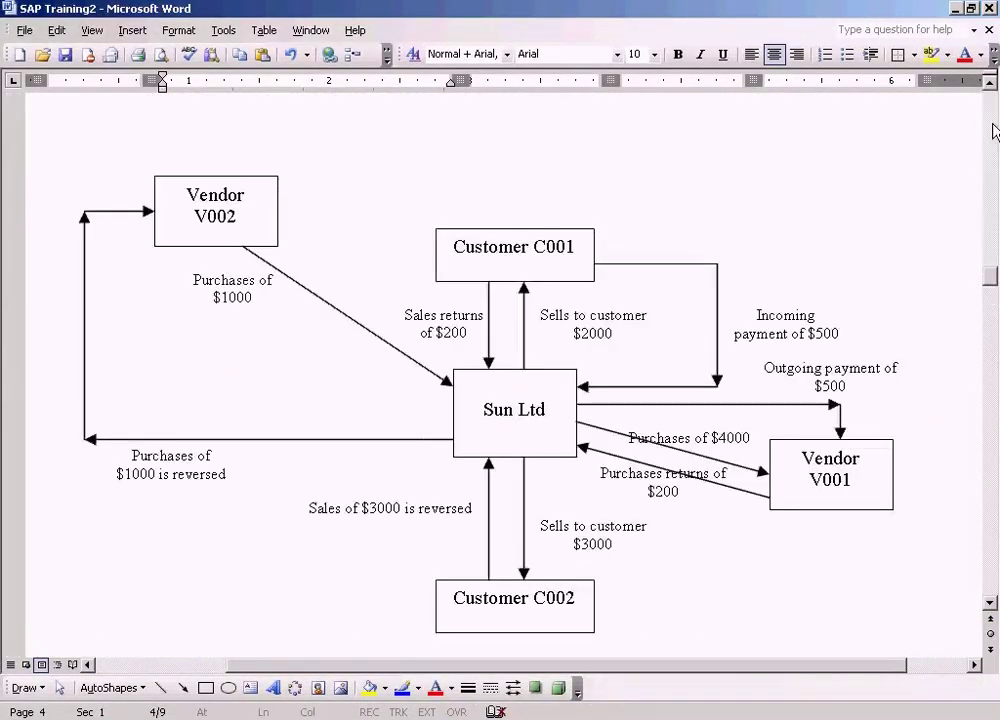
click(535, 332)
click(615, 334)
click(447, 327)
click(614, 330)
click(603, 316)
click(449, 316)
click(617, 330)
click(446, 321)
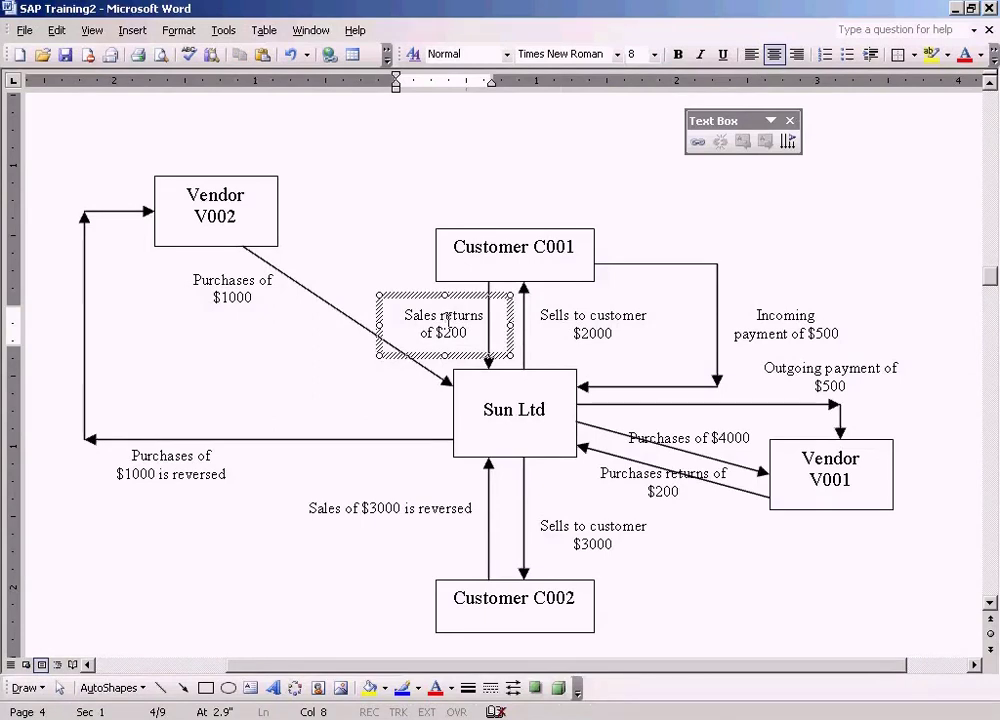
click(535, 254)
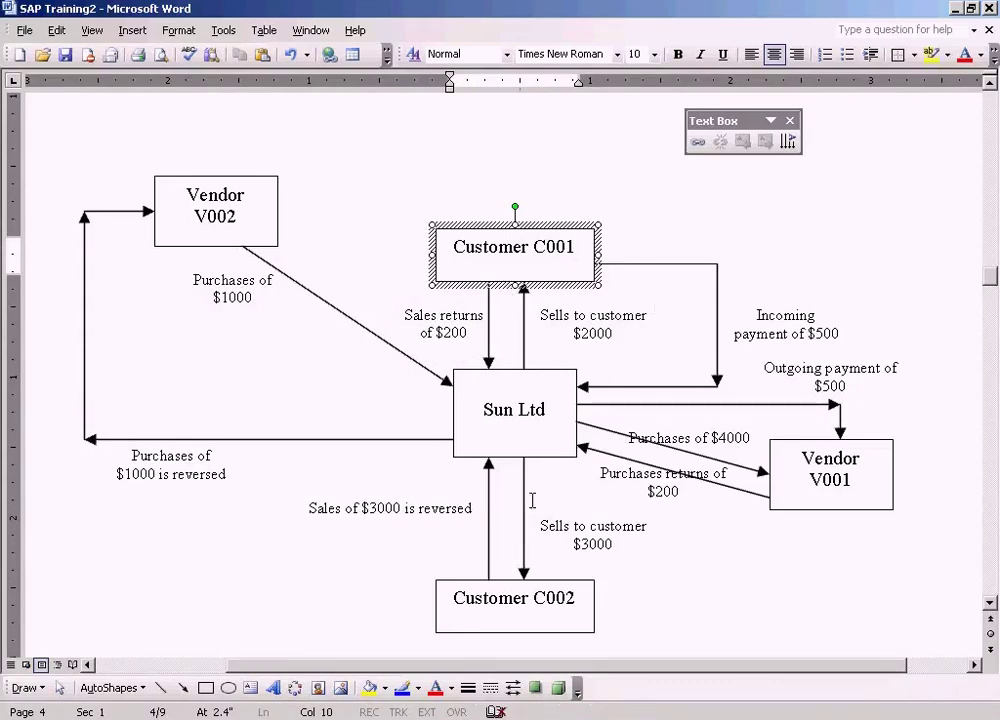
Step: Compare the $3000 sale to Customer C002 with its reversal in the data flow diagram
scroll(533, 481, down, 2)
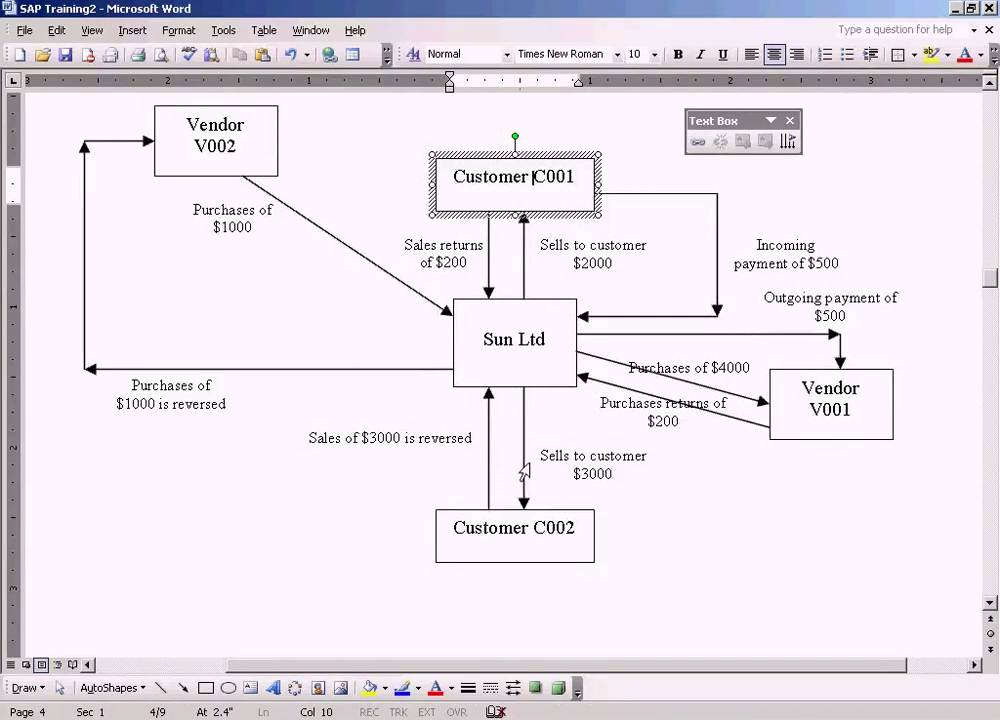
click(587, 456)
click(402, 435)
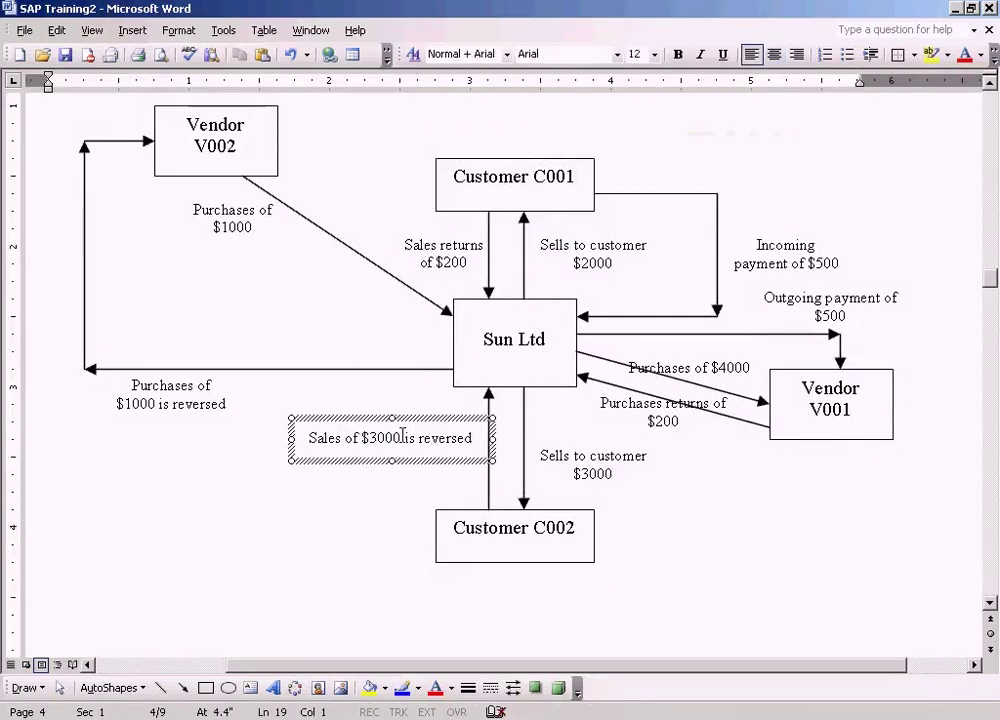
click(597, 458)
key(ctrl+a)
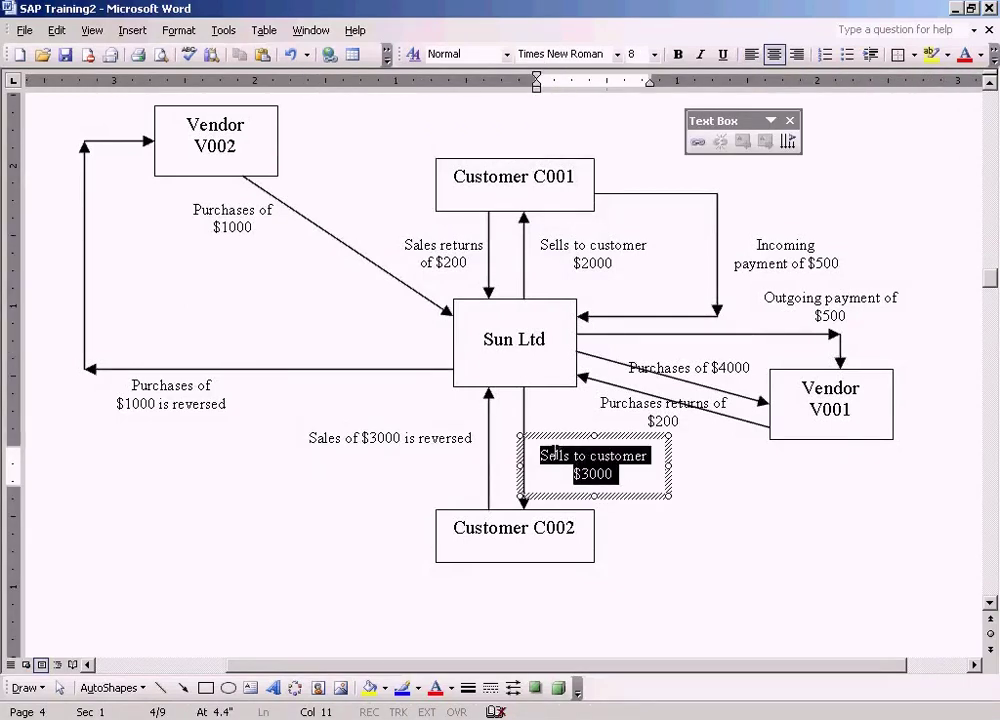
click(410, 437)
drag(476, 437, 310, 437)
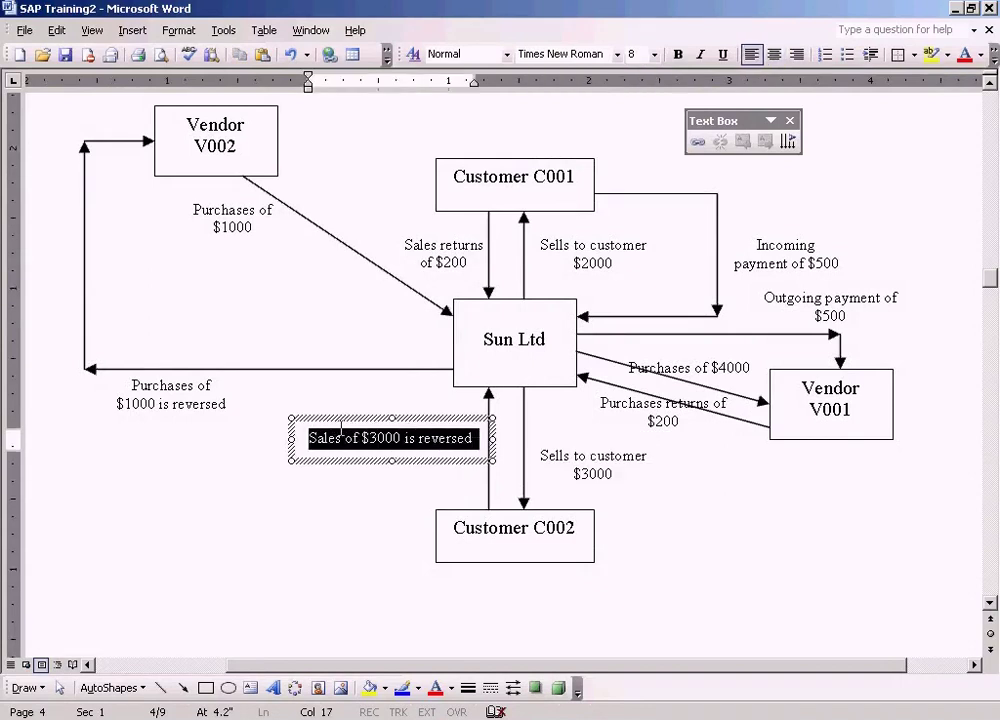
click(553, 457)
click(401, 437)
click(603, 467)
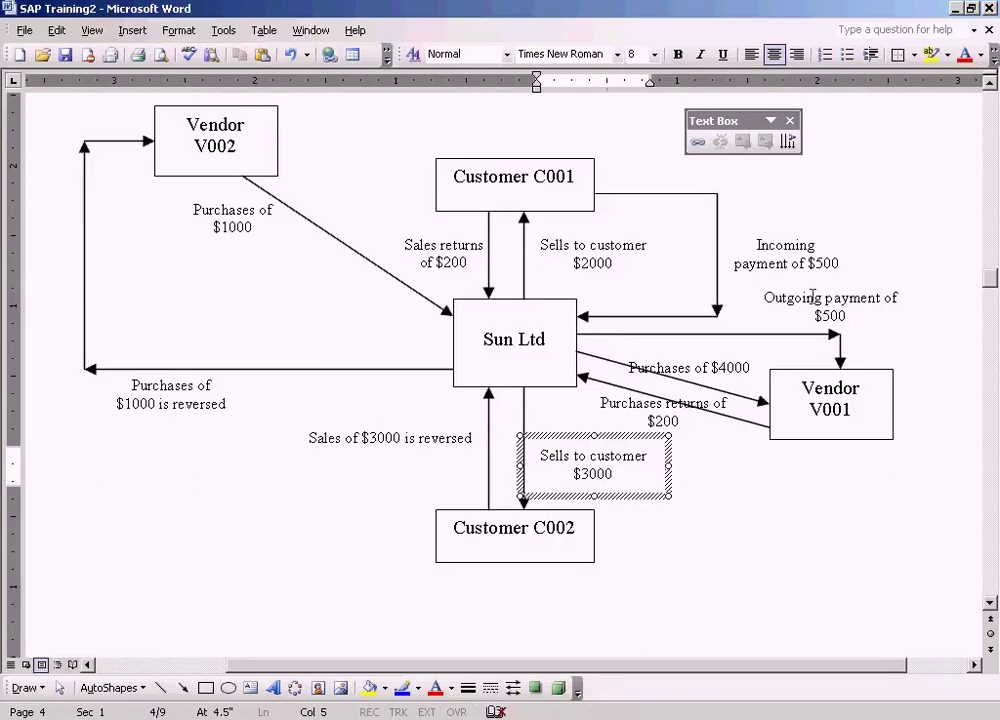
Step: Find the 12-1-2009 incoming payment entry from customer C001 in the receivables transaction table and highlight its description
scroll(991, 585, down, 15)
click(991, 585)
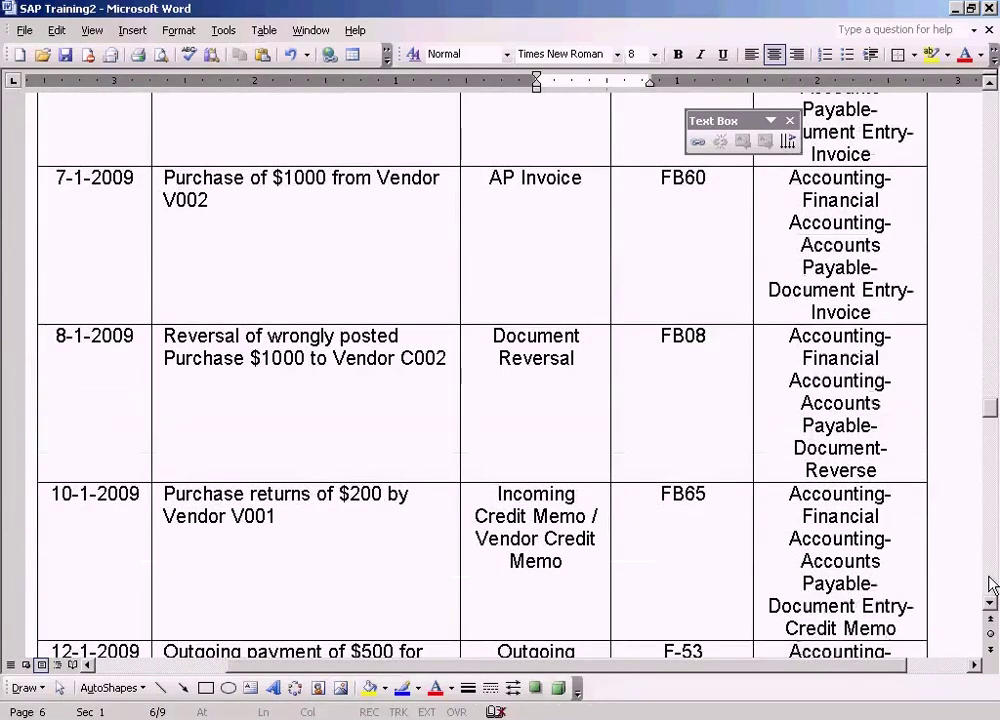
click(993, 357)
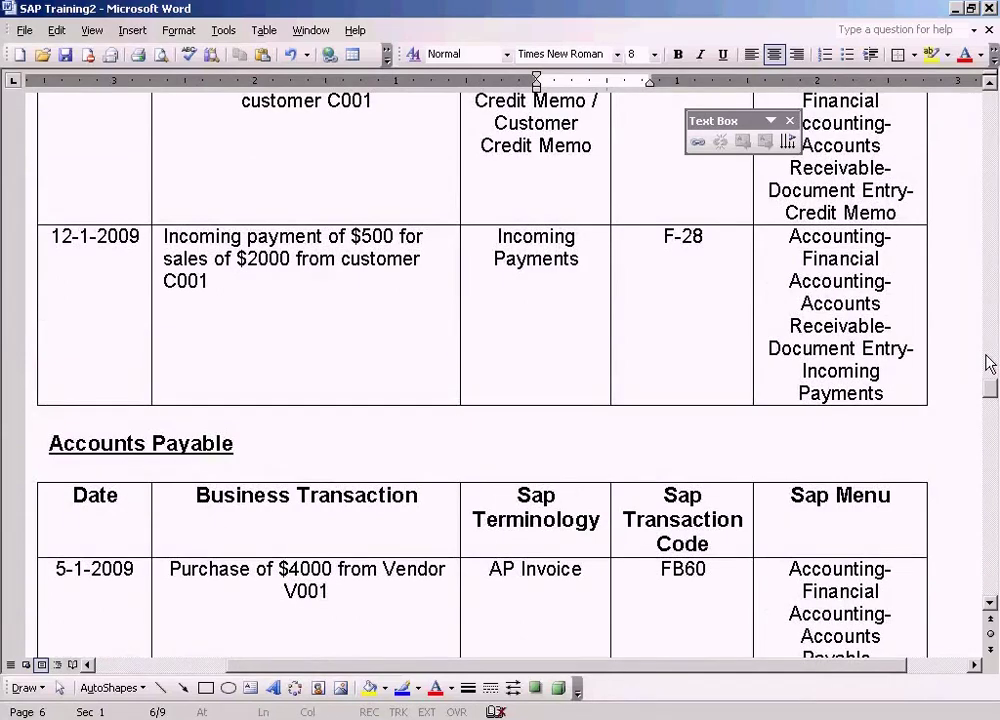
scroll(762, 425, up, 3)
click(342, 476)
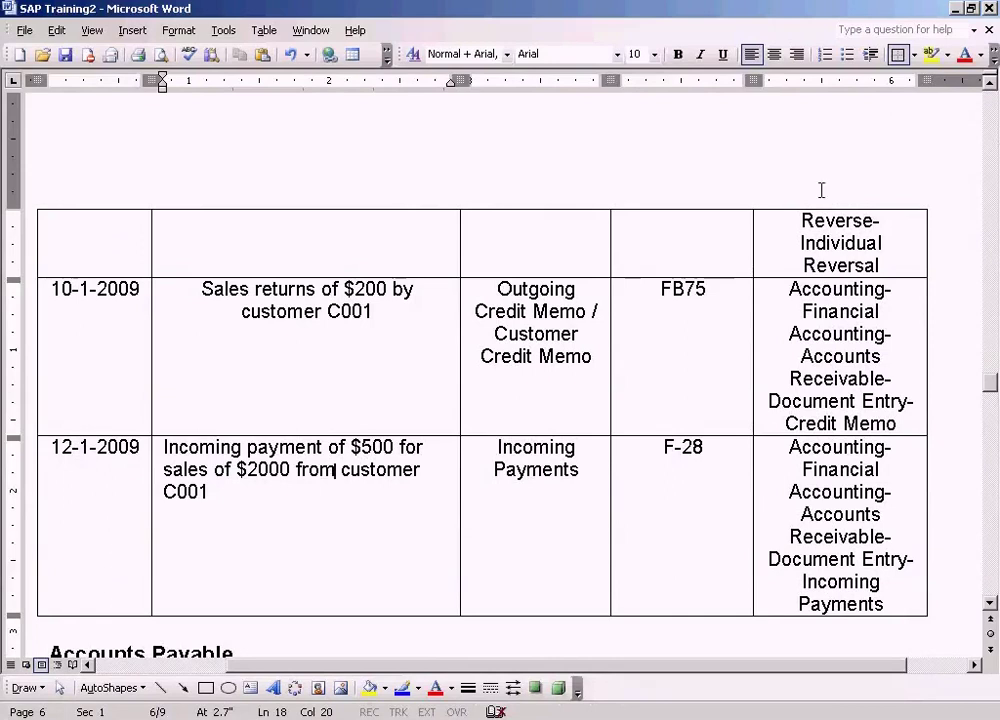
drag(208, 495, 164, 448)
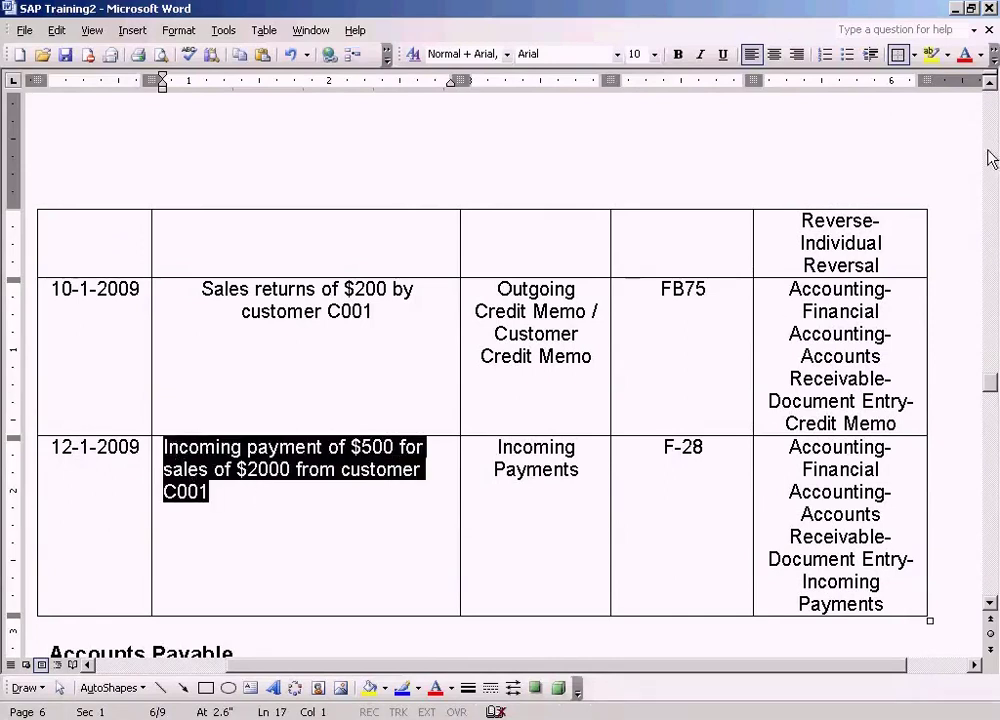
Step: Trace the $500 incoming payment from Customer C001 to Sun Ltd in the Business Data Flow diagram
click(989, 153)
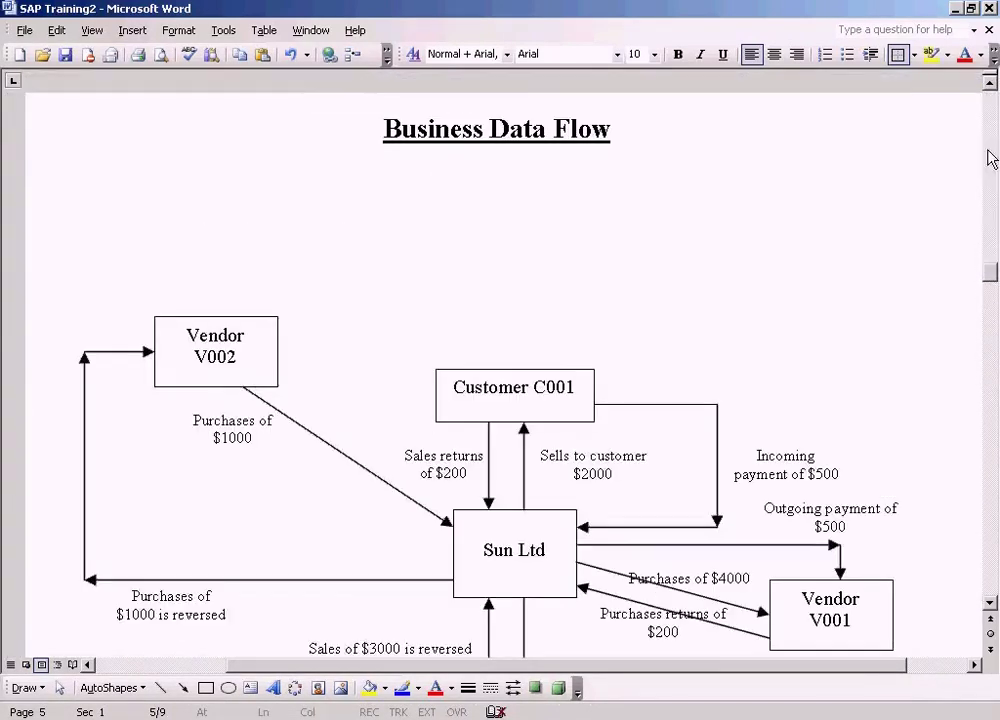
scroll(913, 465, down, 3)
click(826, 333)
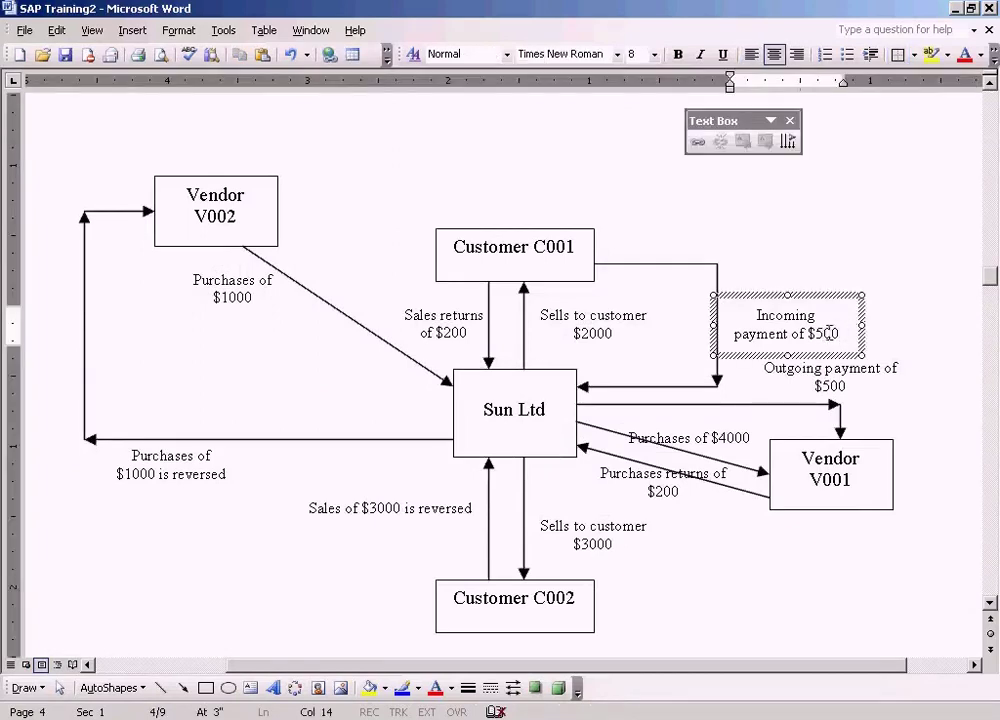
click(548, 263)
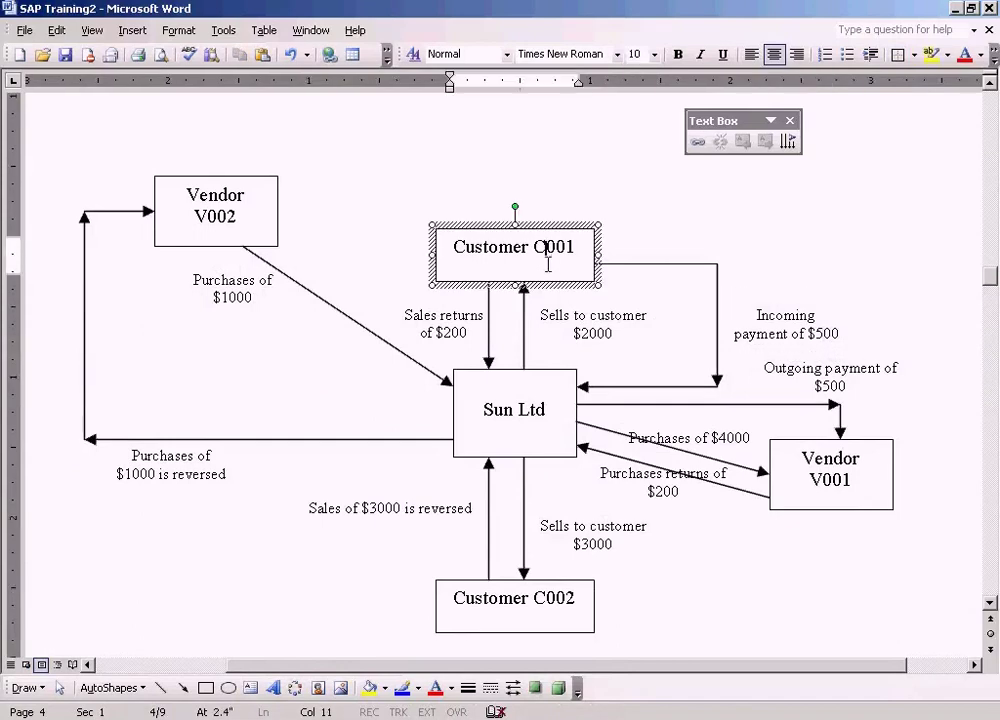
click(517, 408)
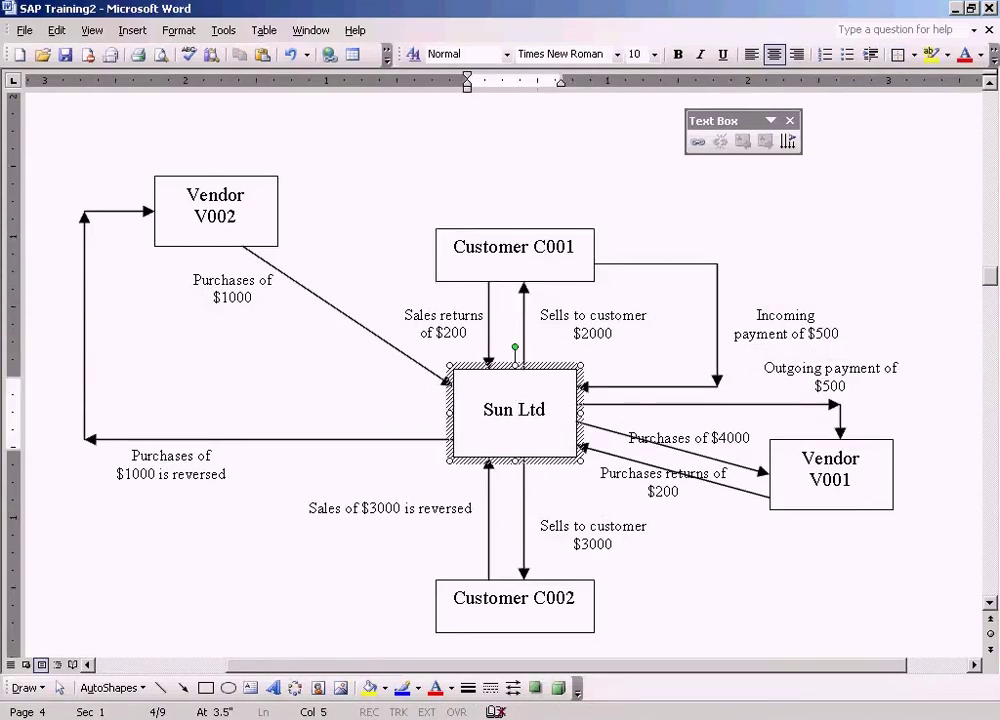
click(792, 710)
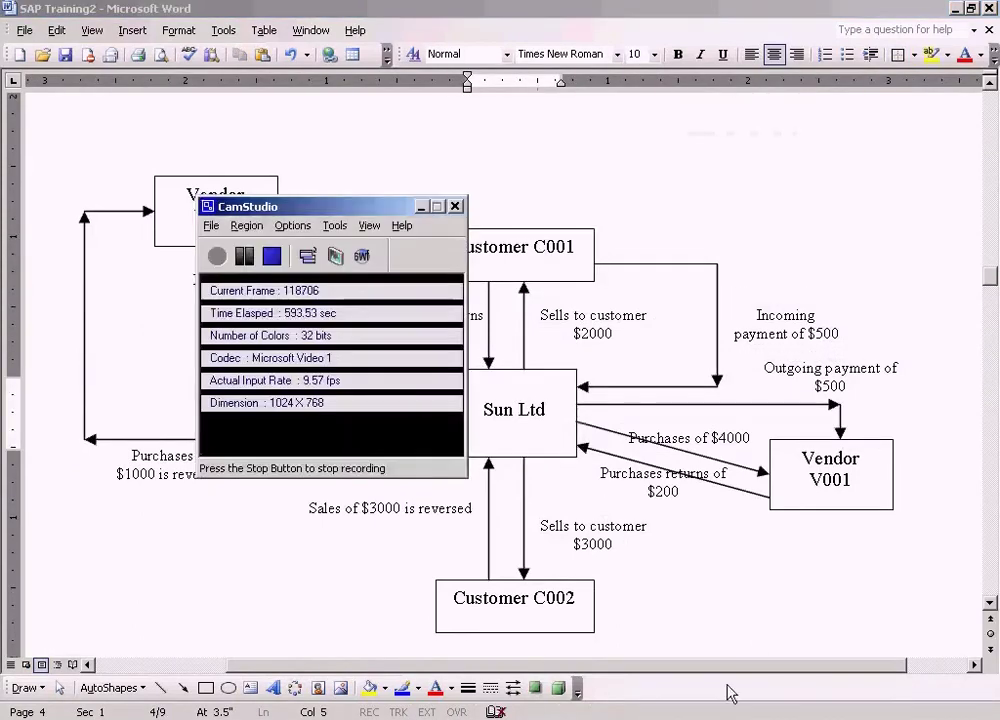
click(274, 257)
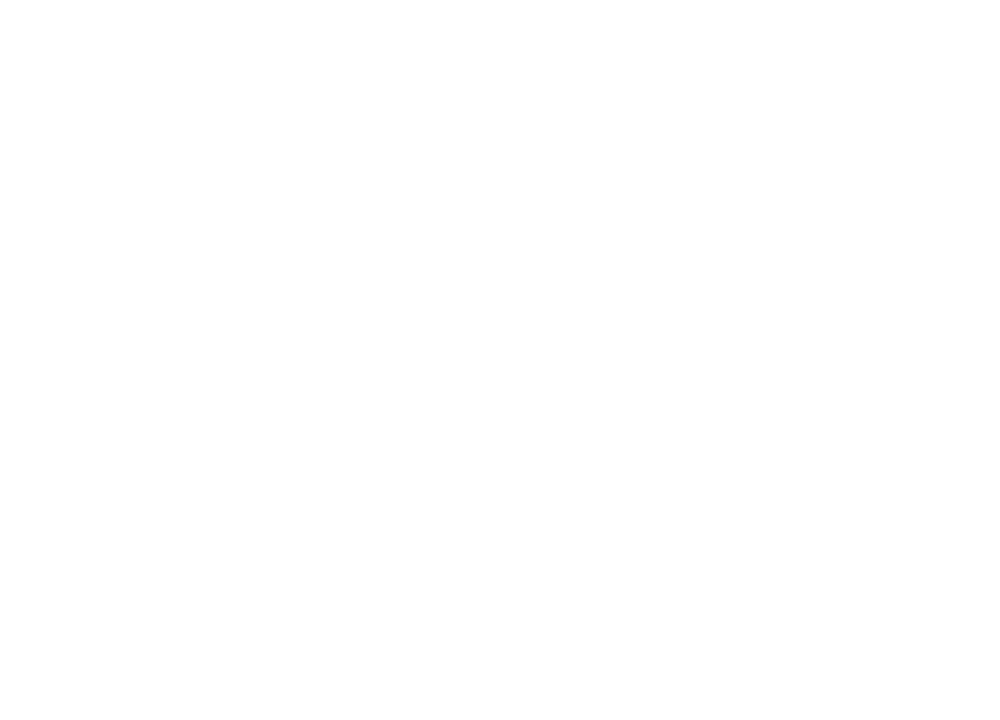